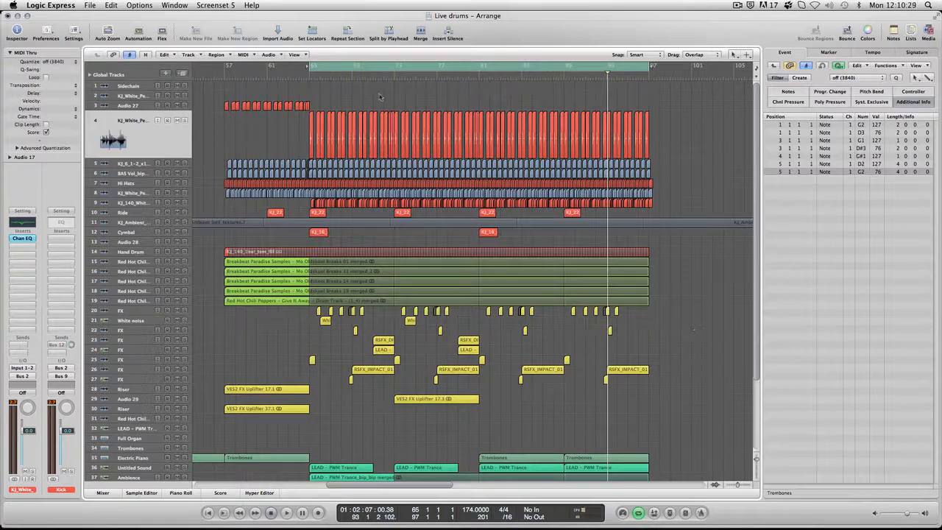
Examine the drum and bus channel strips in the mixer and play the arrangement from bar 65.
key("space")
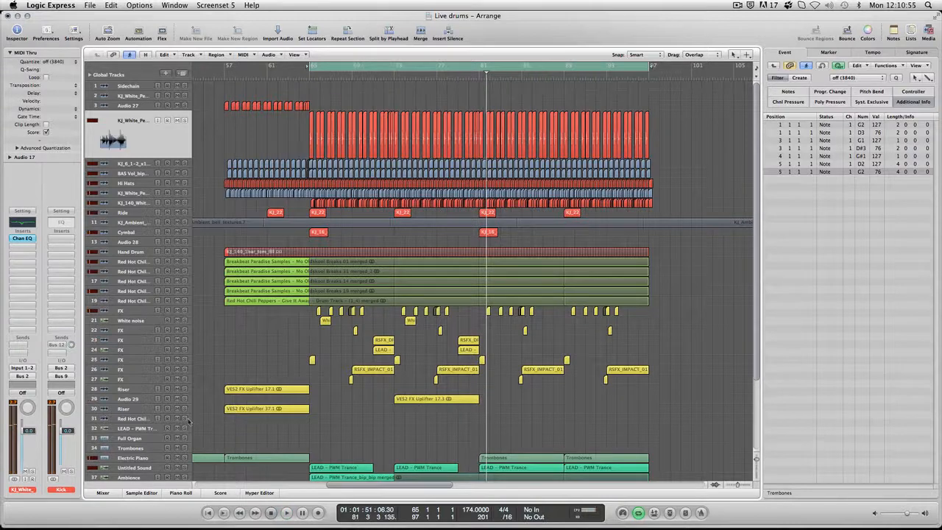
left_click(103, 493)
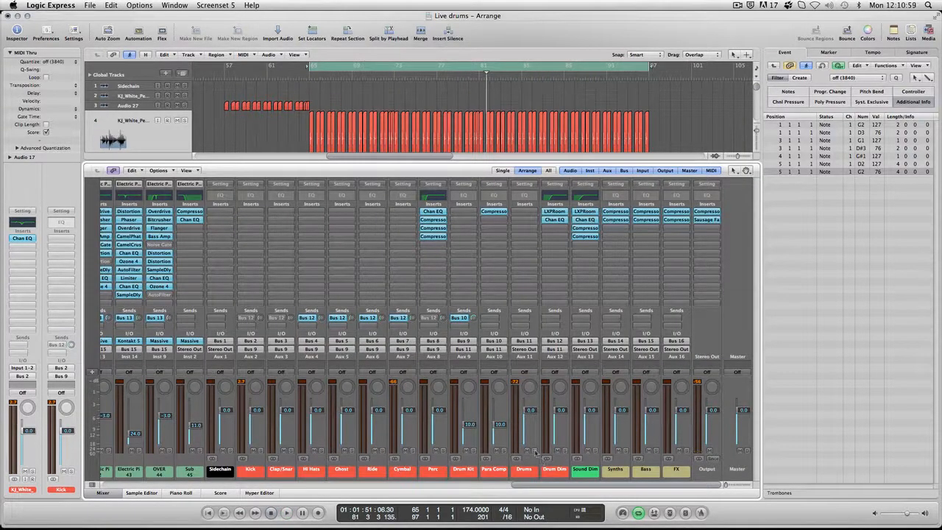
left_click(104, 492)
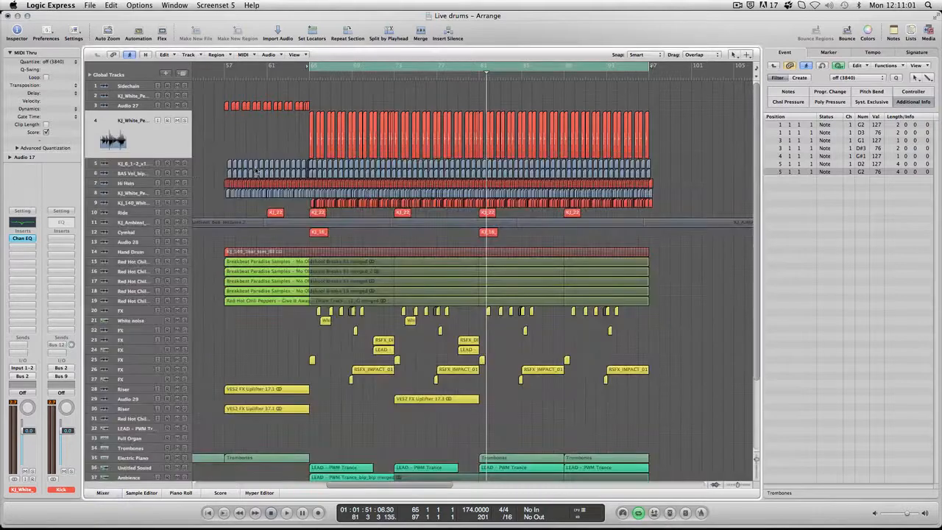
key("space")
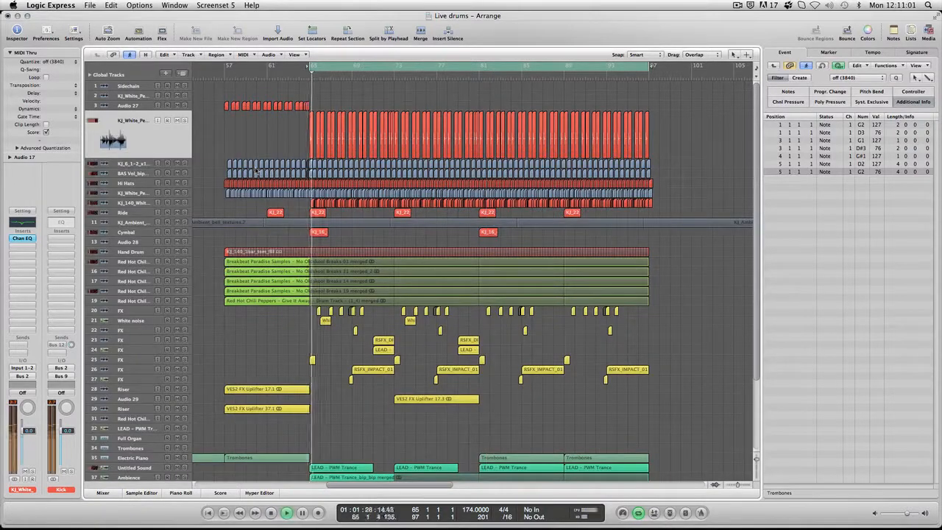
Select the kick regions on track 4 and enlarge the arrangement around bar 65.
left_click(748, 487)
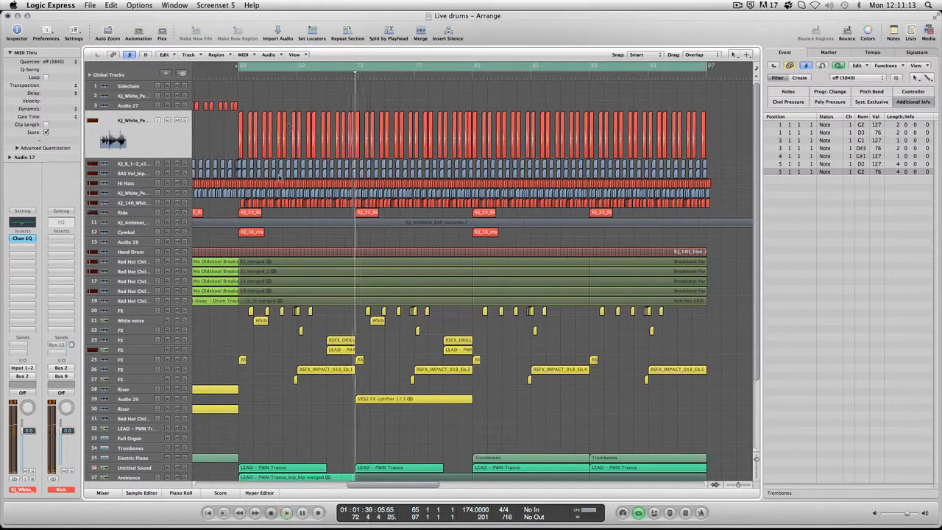
left_click(153, 135)
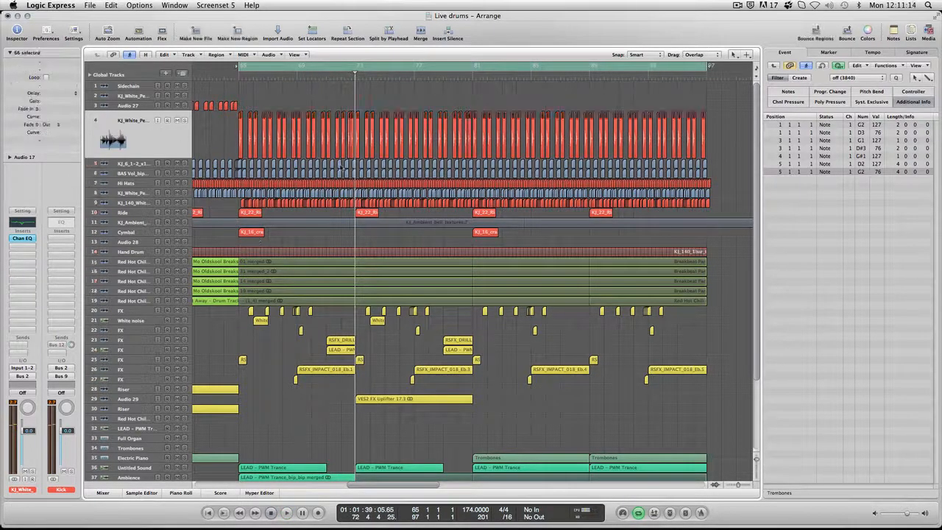
left_click(747, 487)
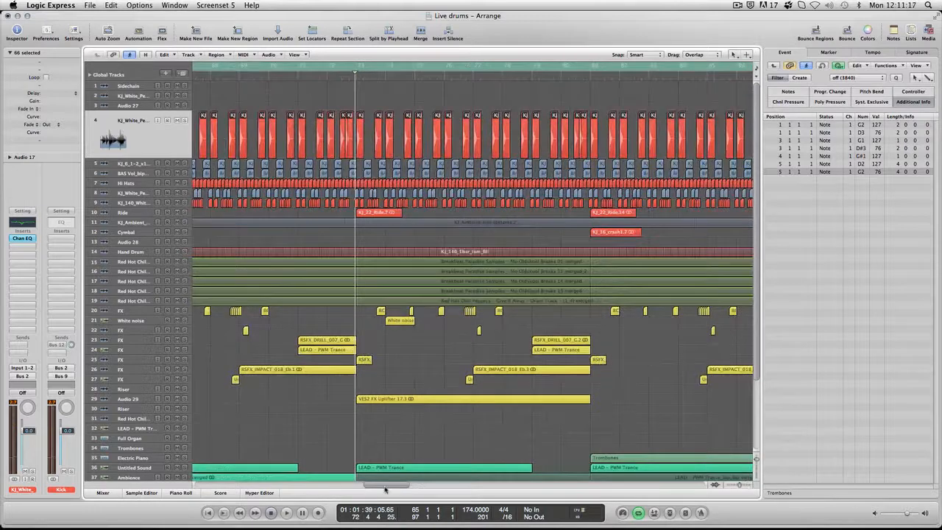
left_click_drag(385, 489, 368, 489)
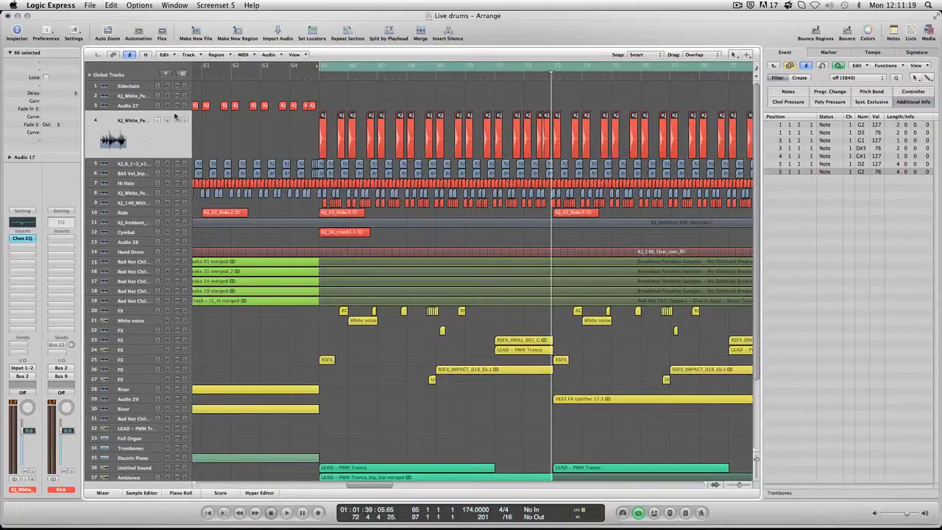
Solo kick track 4 and snare tracks 5 and 6, and play them together.
left_click(102, 492)
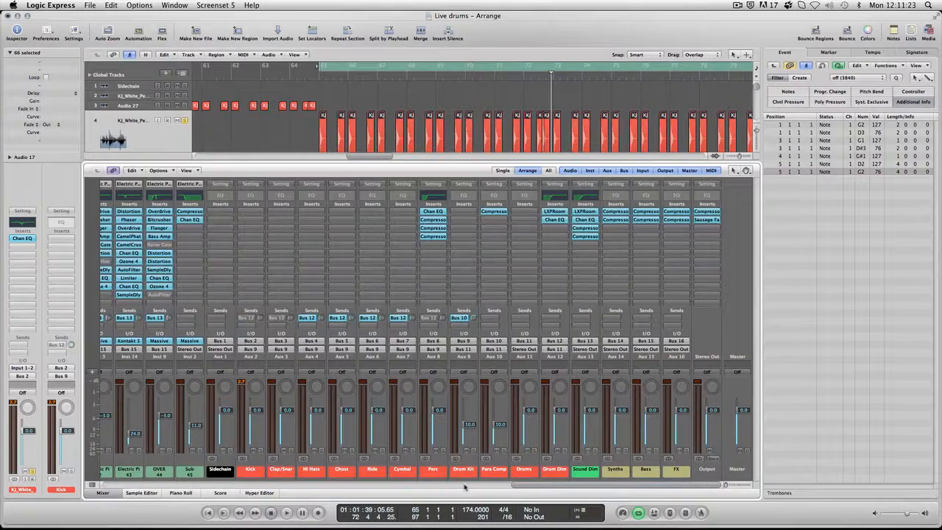
left_click(104, 492)
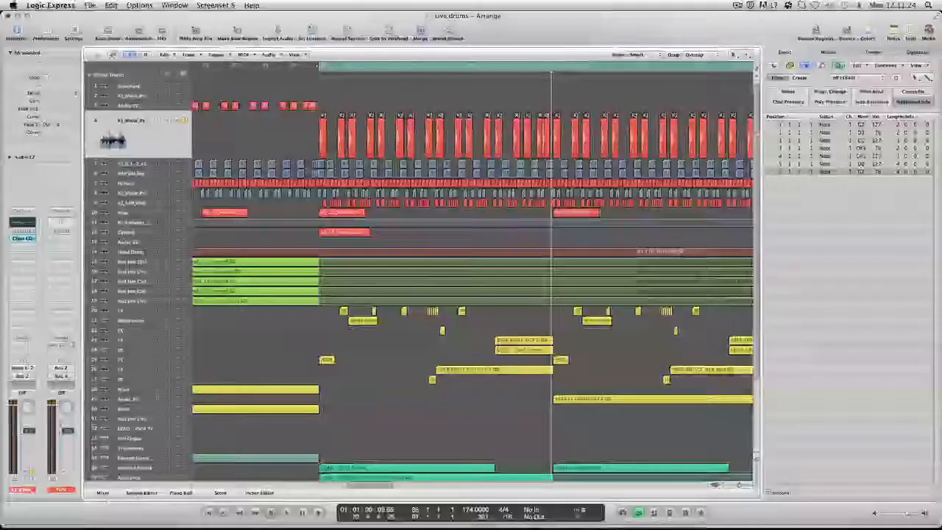
left_click(185, 163)
left_click(185, 173)
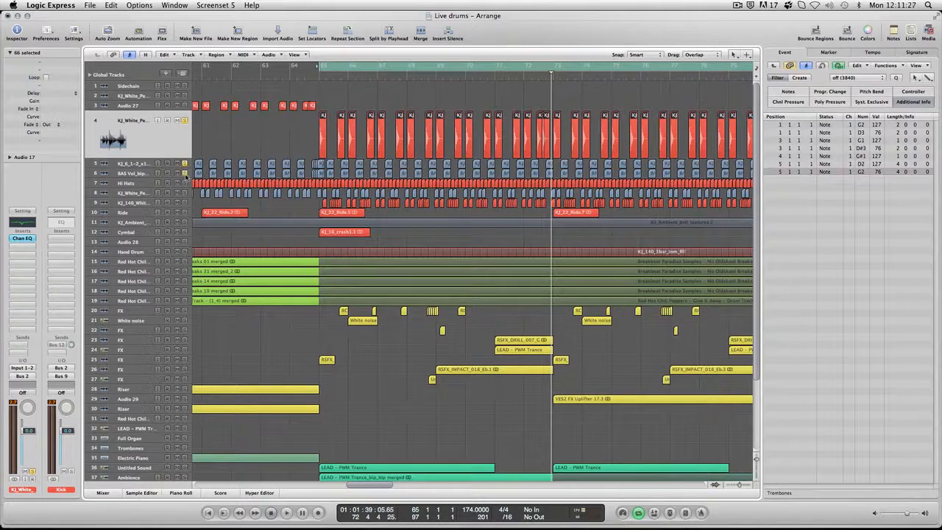
key("space")
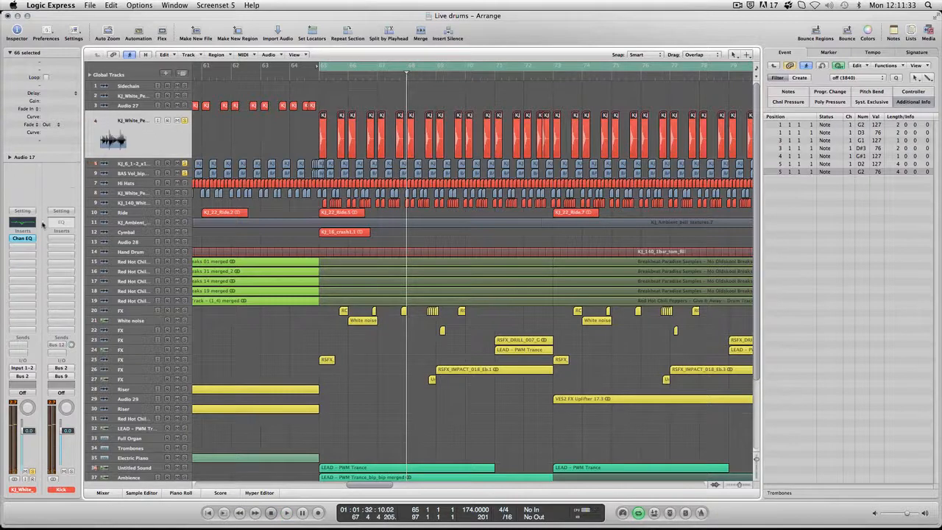
Examine the Channel EQ bands on kick track 4 and the synth and bass tracks lower in the arrangement.
left_click(24, 239)
left_click_drag(159, 41, 605, 190)
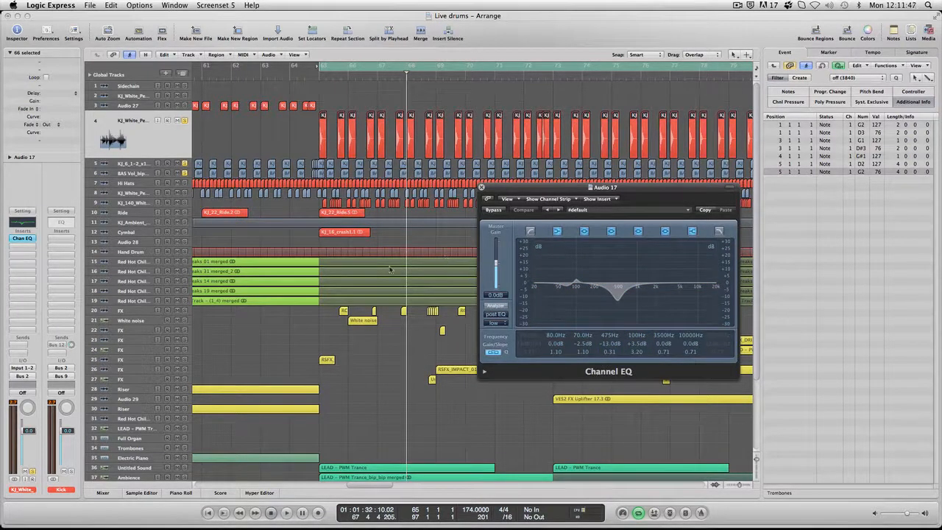
scroll(394, 270, "down", 4)
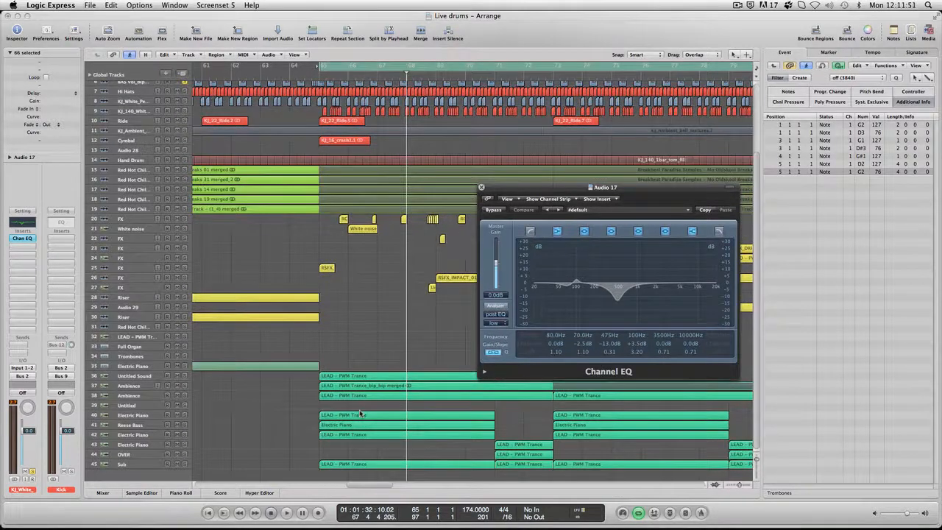
left_click(638, 286)
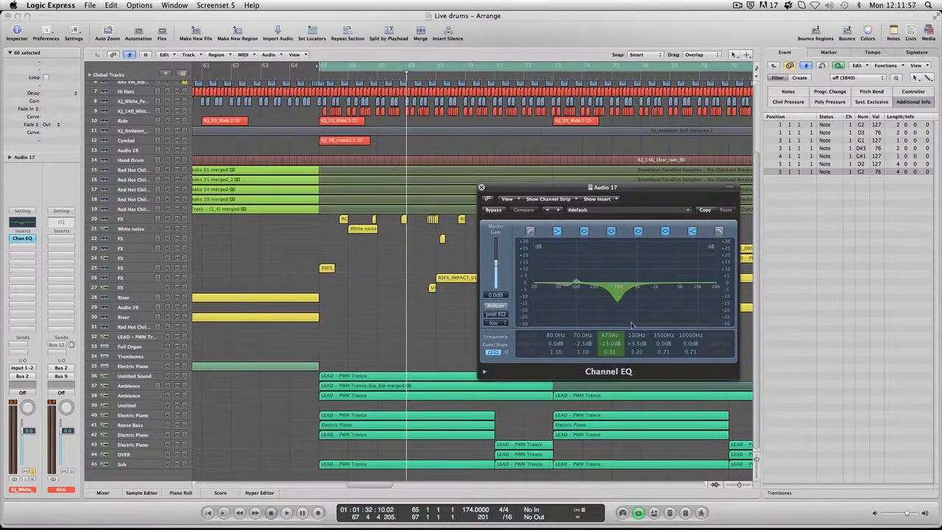
left_click(482, 188)
scroll(434, 165, "up", 5)
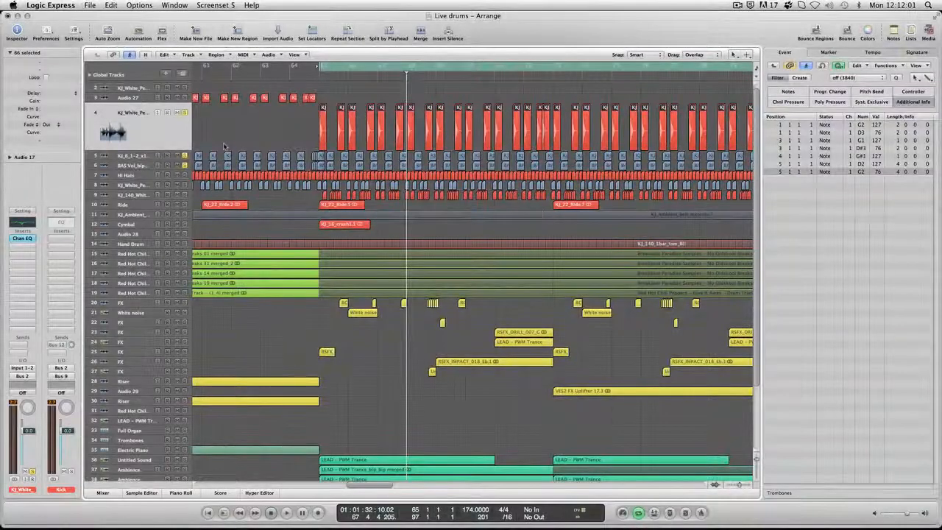
Start the cycle range at bar 66, audition snare track 5, and select its regions within the cycle.
left_click(142, 155)
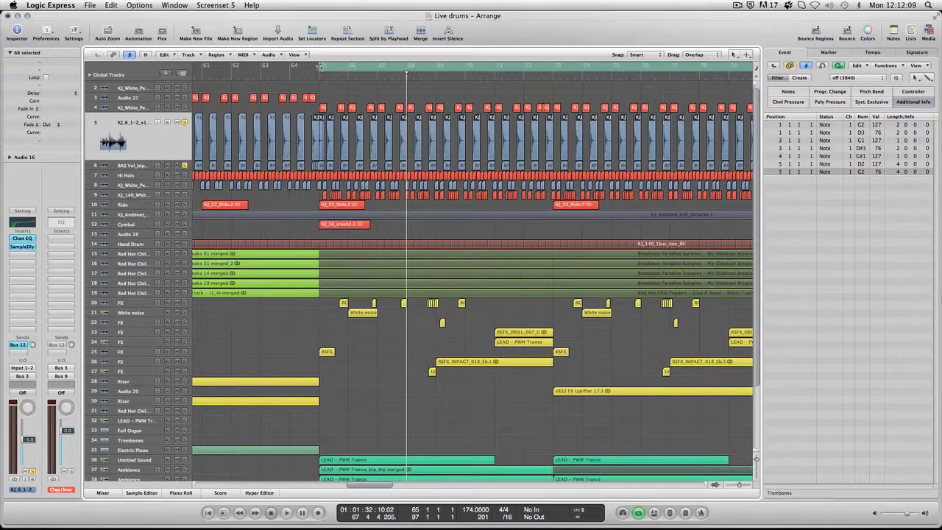
left_click_drag(319, 66, 348, 67)
key("space")
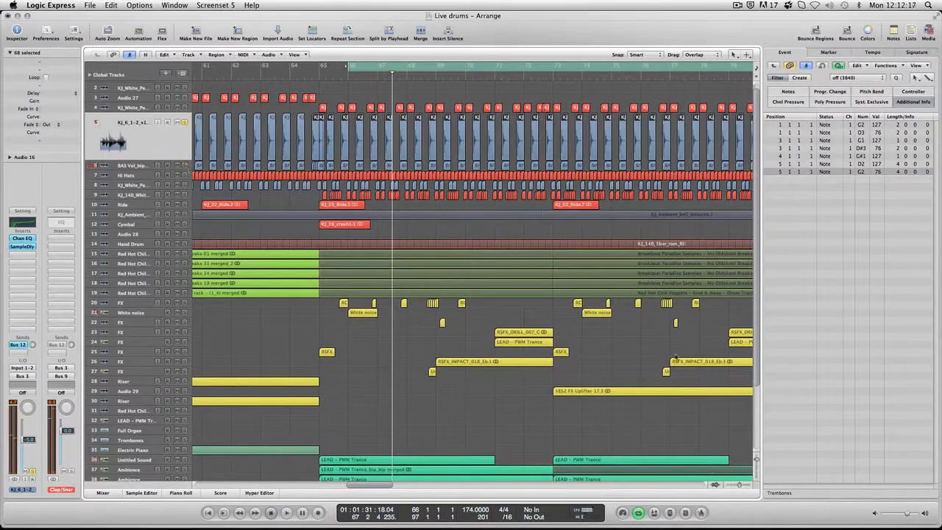
left_click(749, 486)
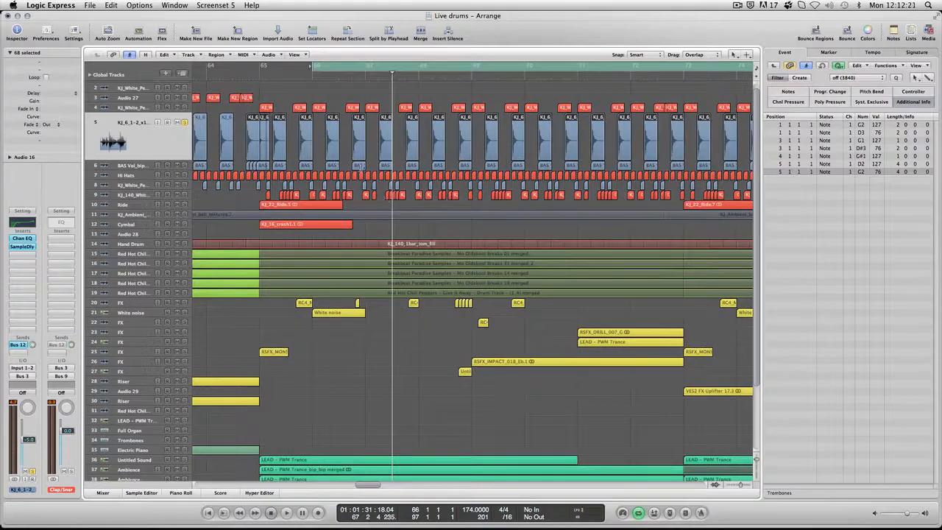
key("space")
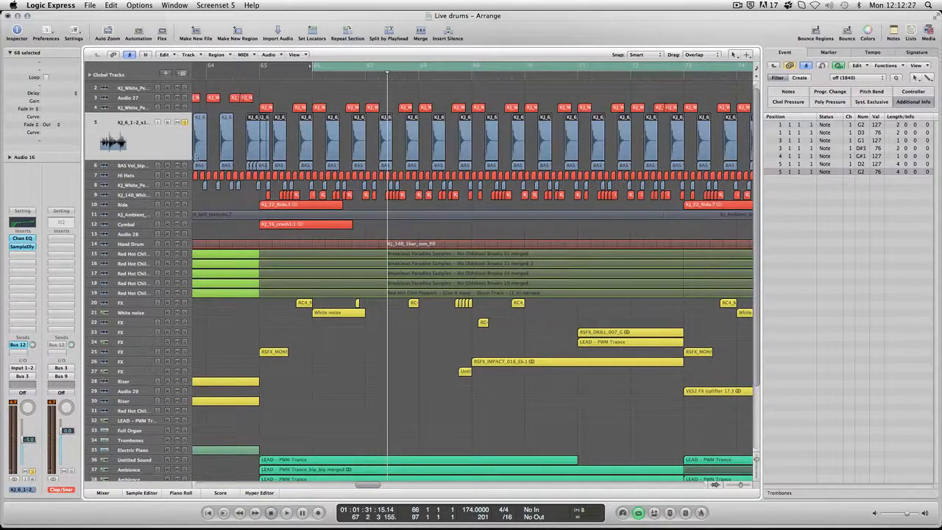
left_click(169, 144)
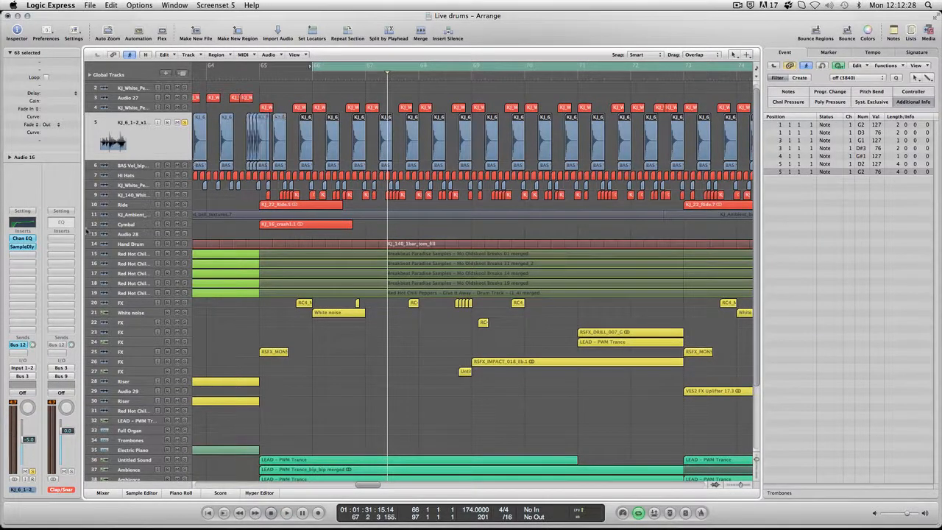
Examine the Channel EQ and Sample Delay settings on snare track 5.
left_click(22, 237)
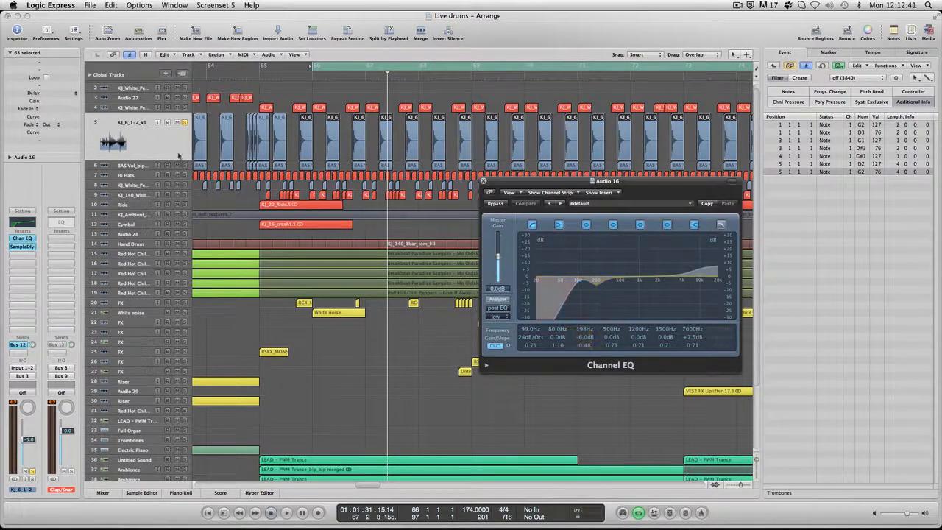
left_click(146, 166)
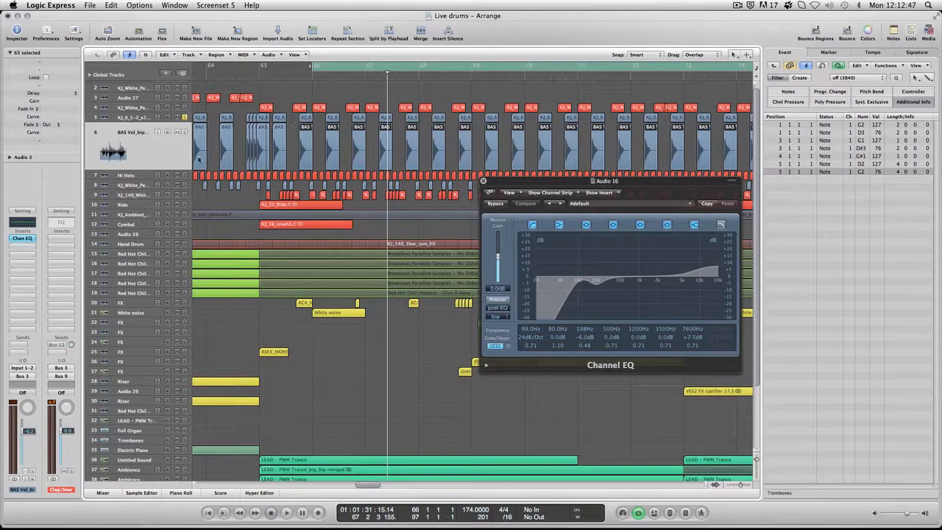
left_click(482, 180)
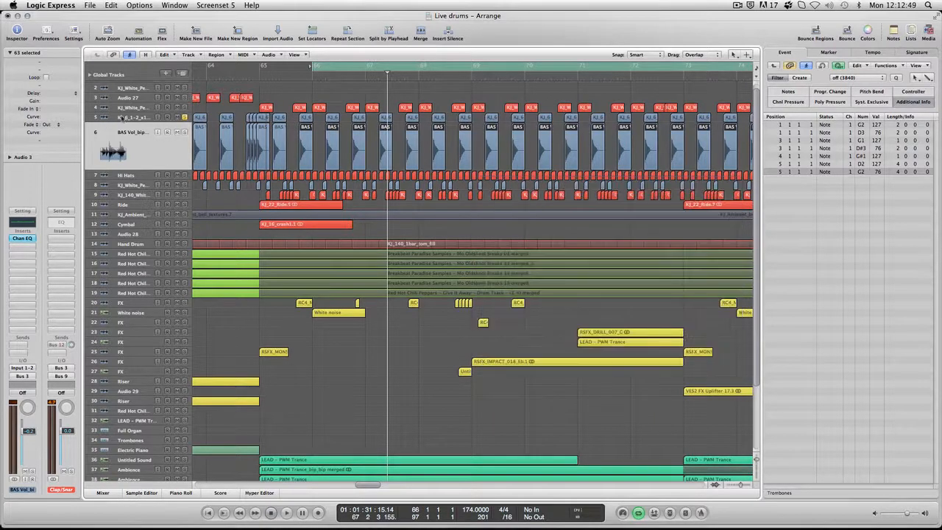
key("Up")
left_click(22, 247)
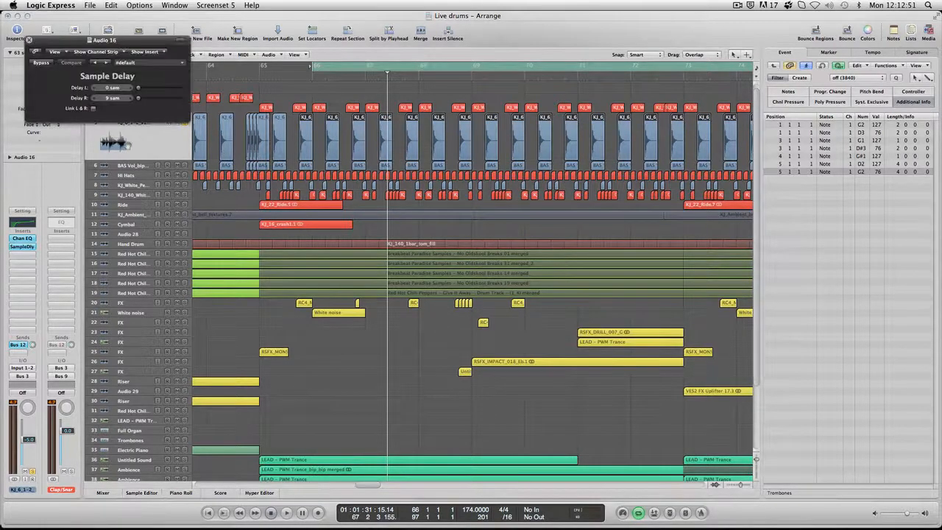
left_click(29, 40)
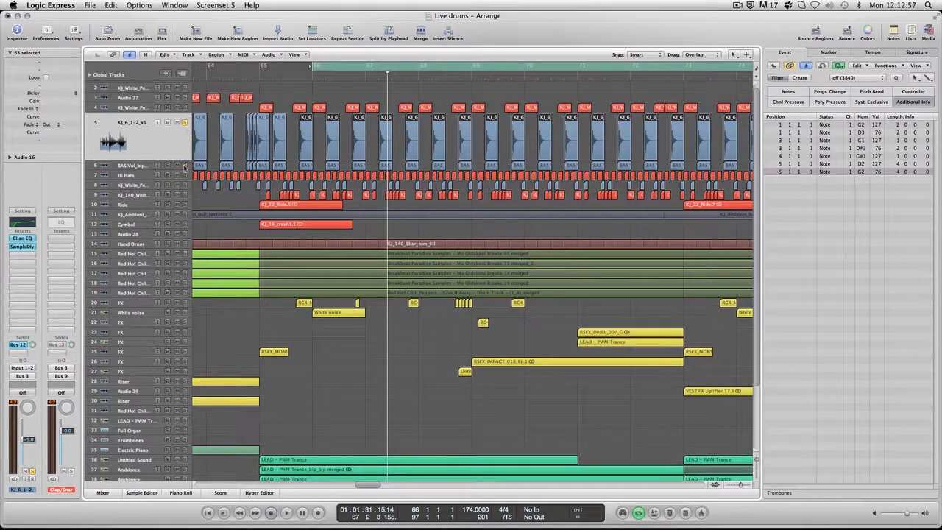
Audition snare tracks 5 and 6 together, and track 6 on its own.
key("space")
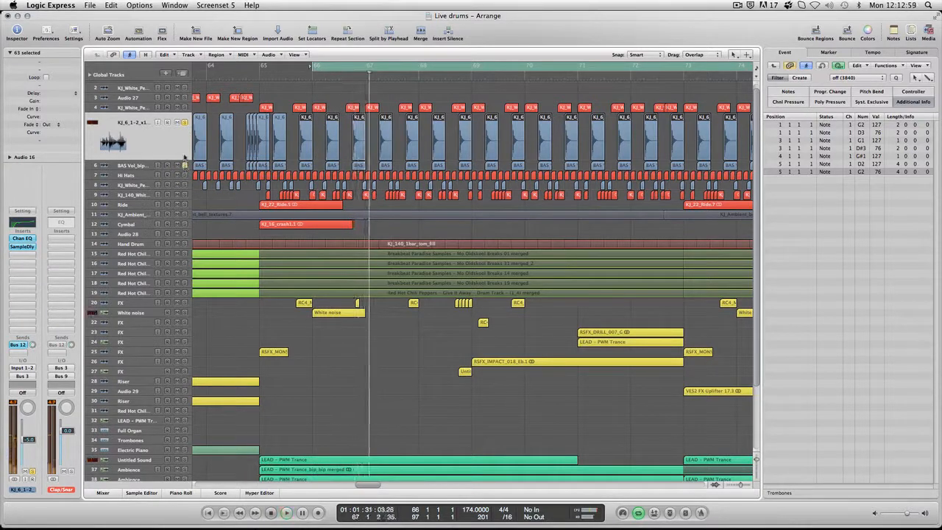
key("space")
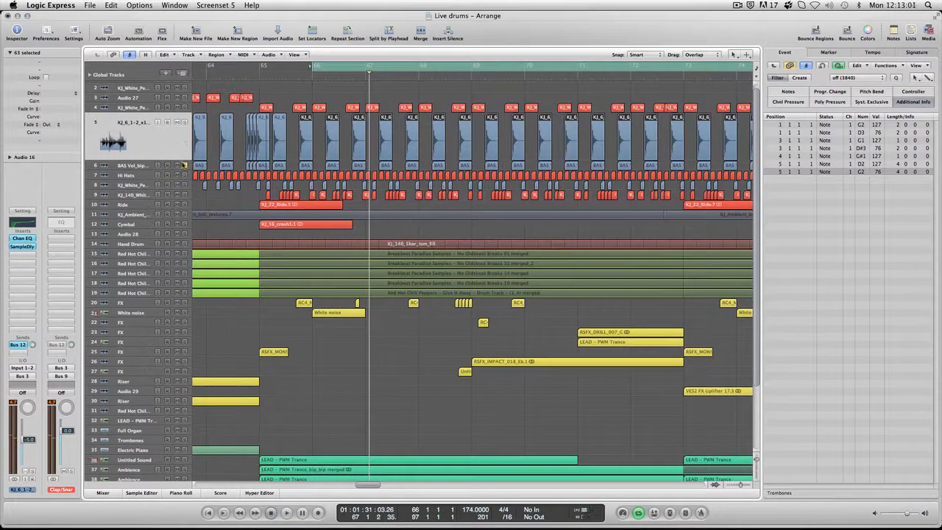
key("space")
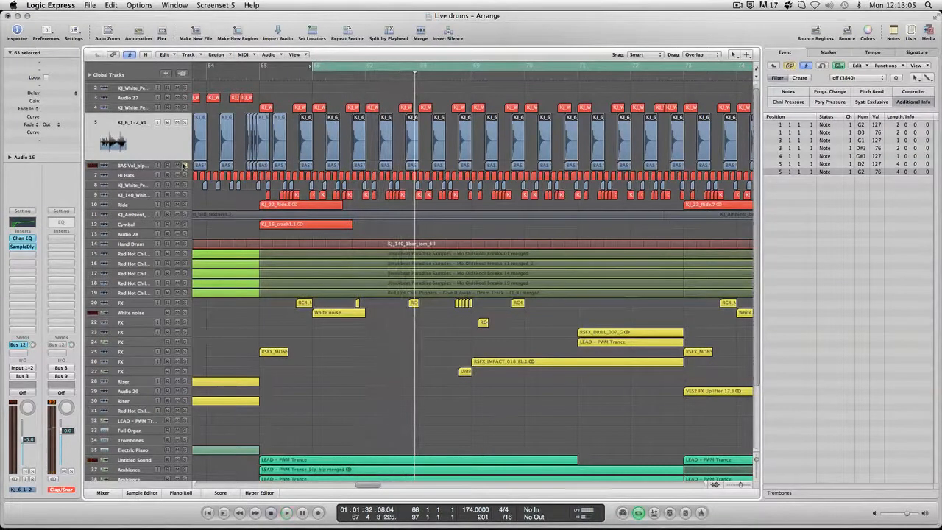
Examine the Channel EQ bands on snare track 6, and play it soloed together with track 5.
key("Down")
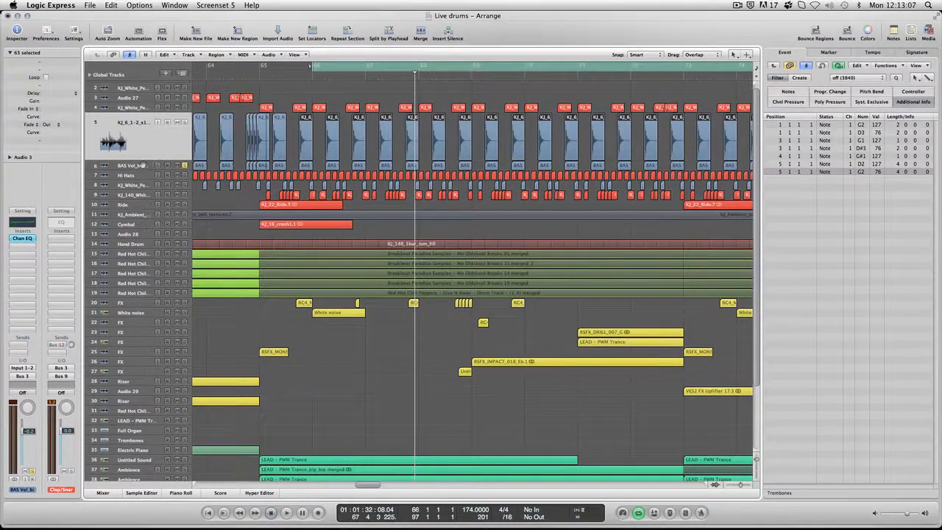
left_click(22, 238)
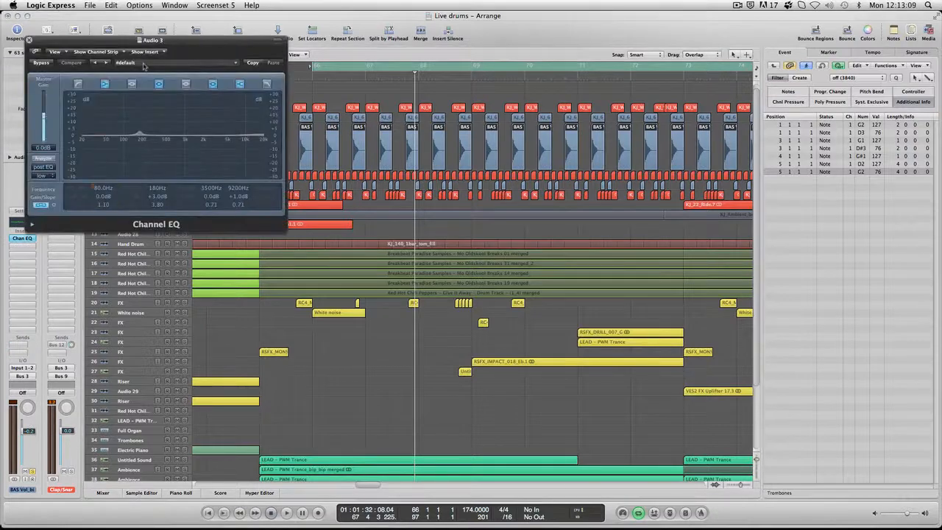
left_click_drag(150, 44, 631, 254)
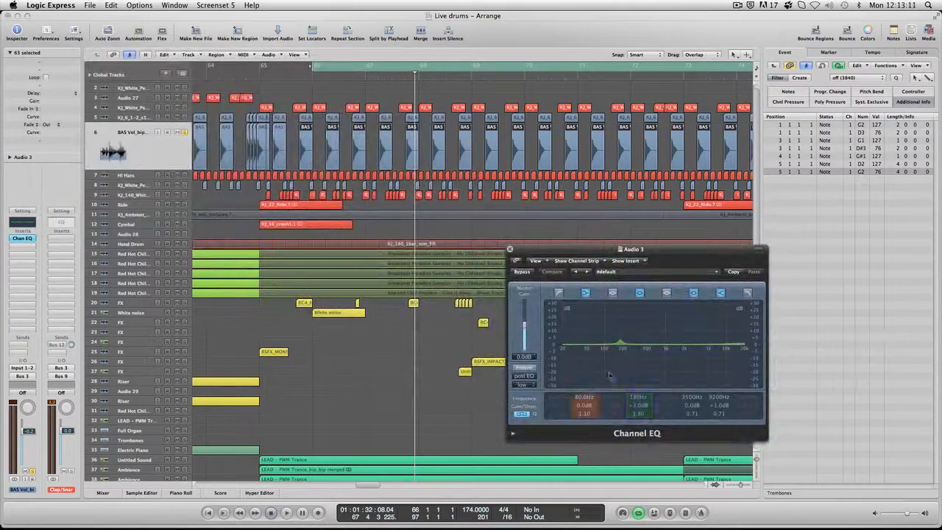
left_click_drag(632, 404, 642, 404)
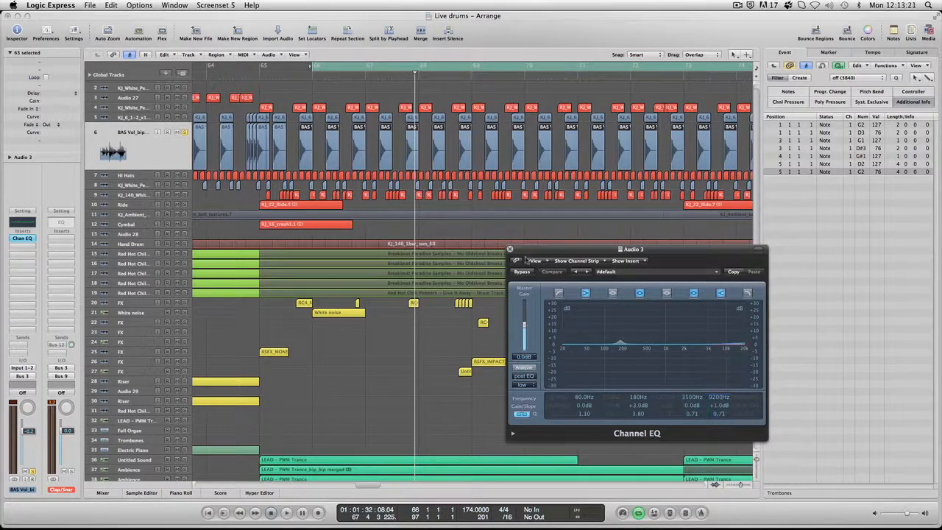
left_click(510, 248)
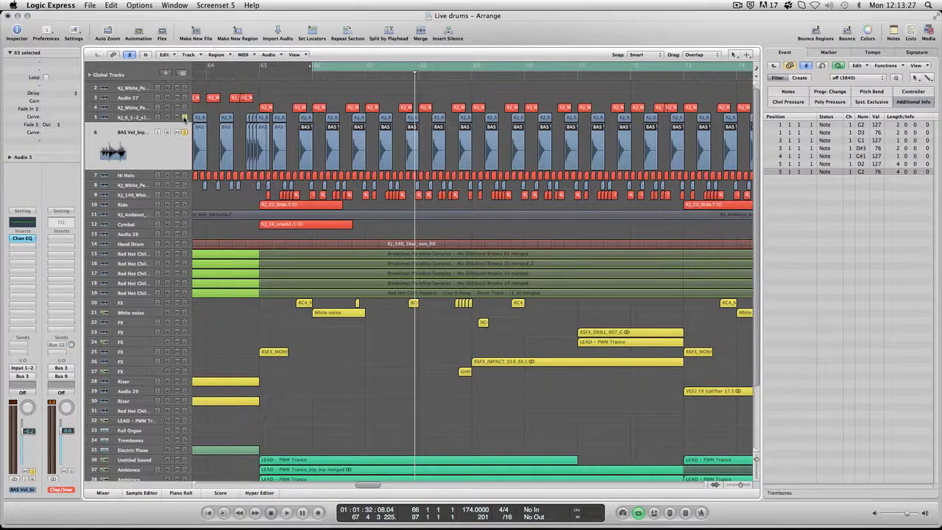
key("space")
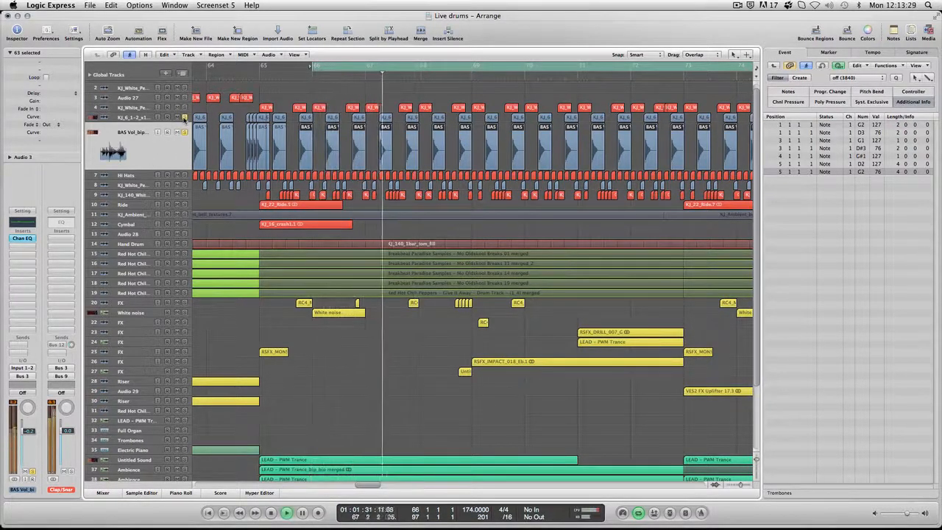
Unsolo snare tracks 5 and 6, and audition Hi Hats track 7 on its own.
left_click(184, 134)
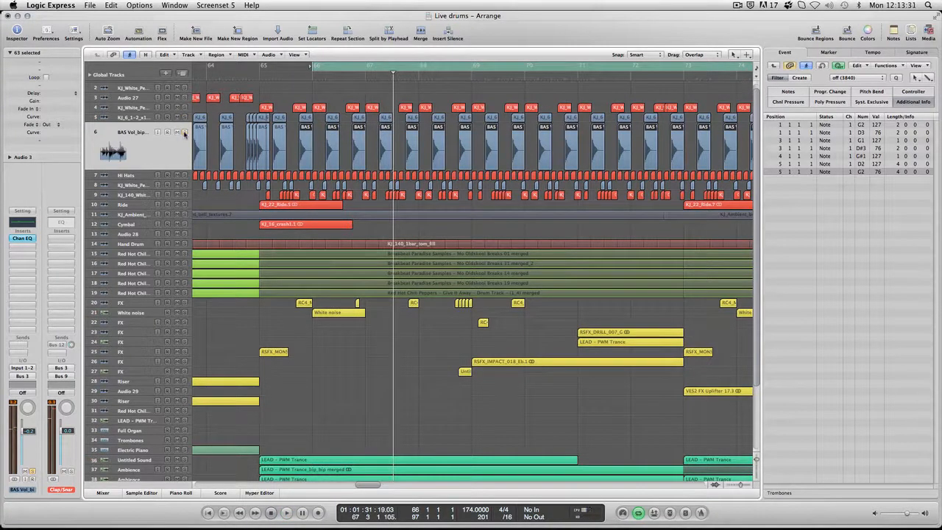
left_click(185, 117)
key("space")
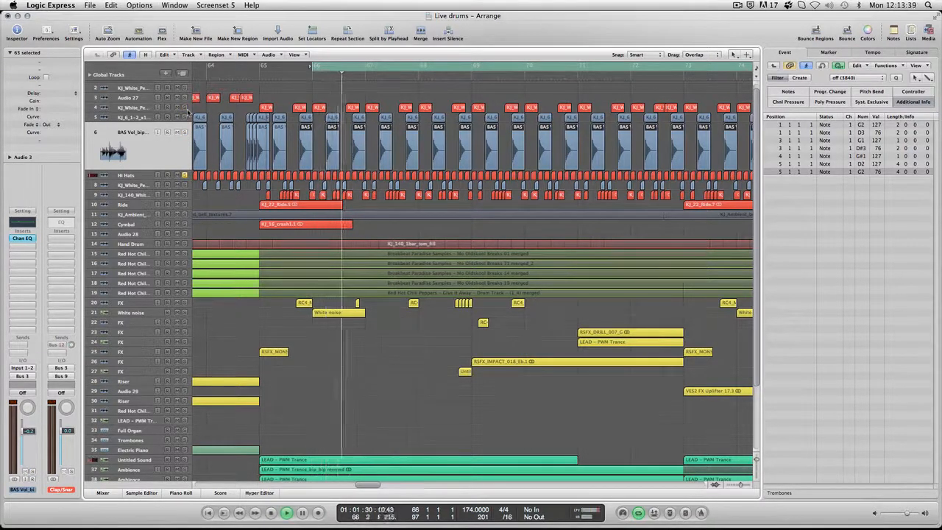
Examine the Channel EQ on Hi Hats track 7, and play the track with that EQ bypassed.
left_click(146, 176)
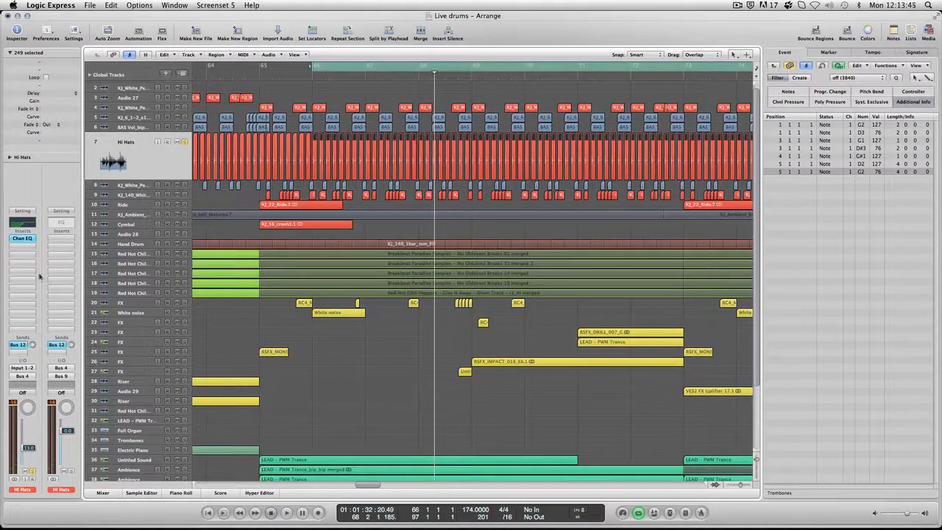
left_click(27, 239)
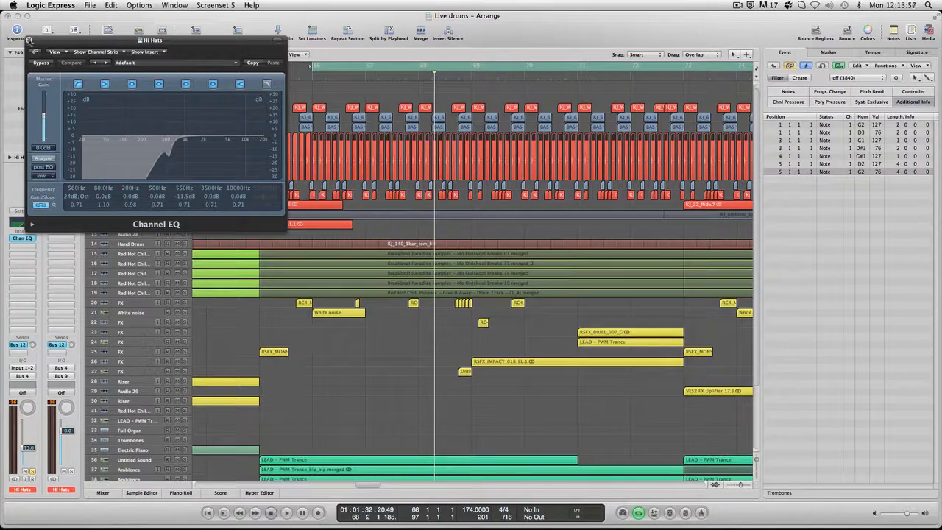
left_click(30, 41)
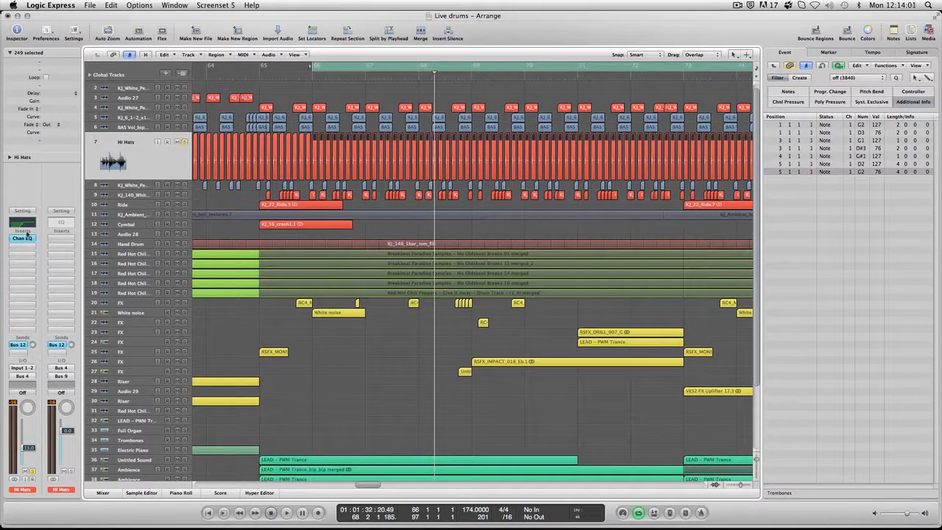
key("space")
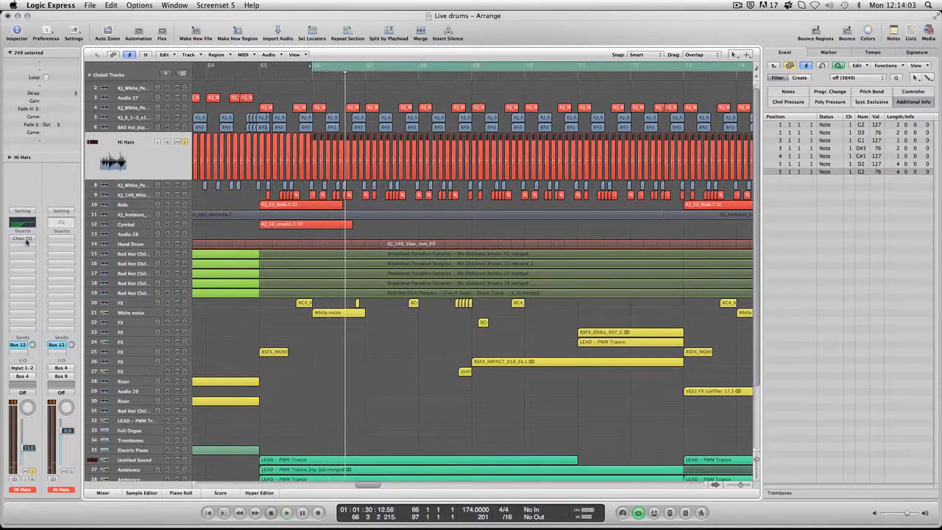
key("space")
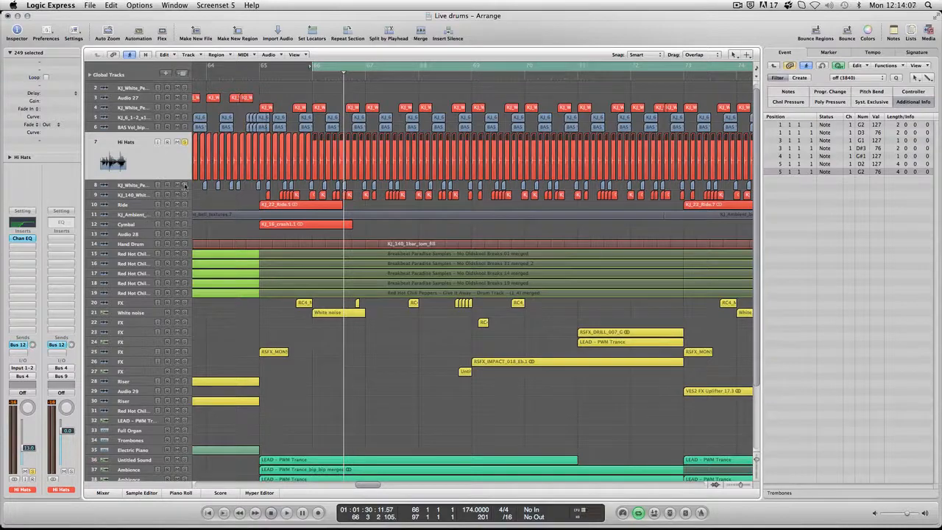
Audition hat track 8 on its own, and play it soloed together with tracks 4 to 7.
left_click(140, 185)
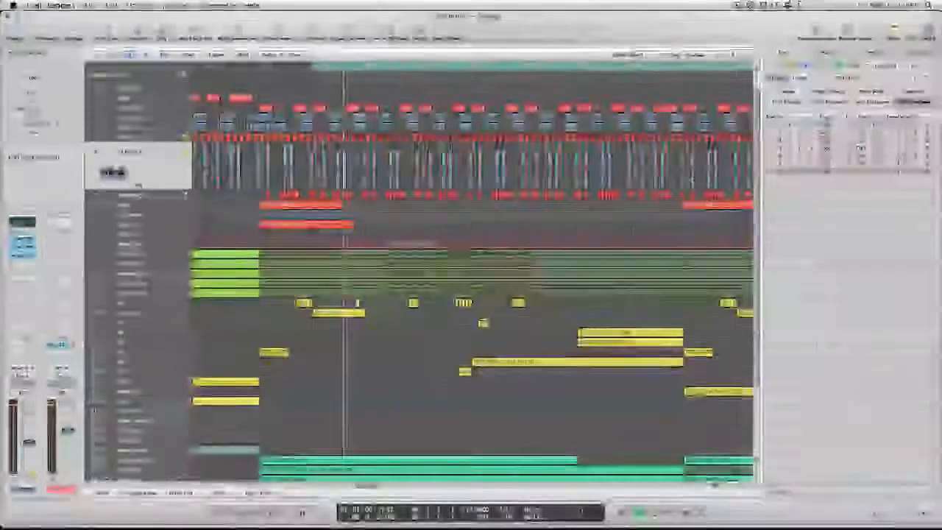
key("space")
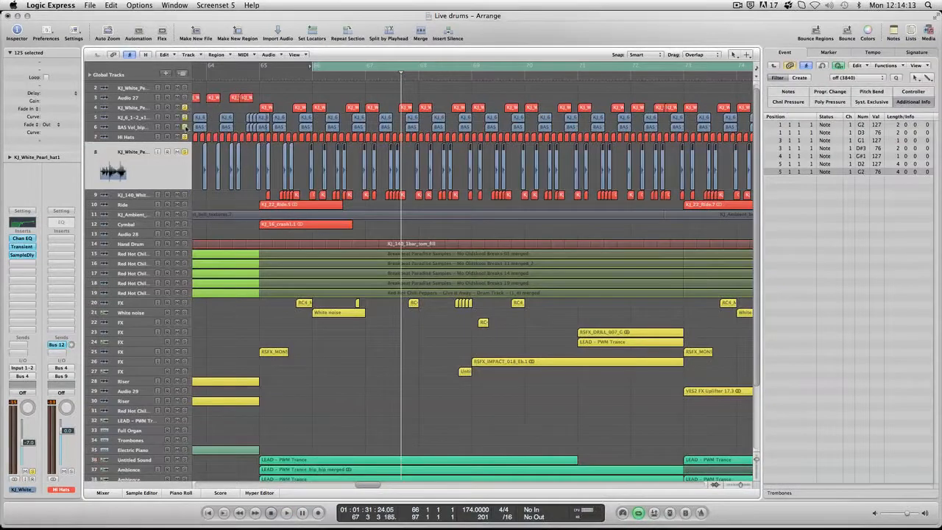
key("space")
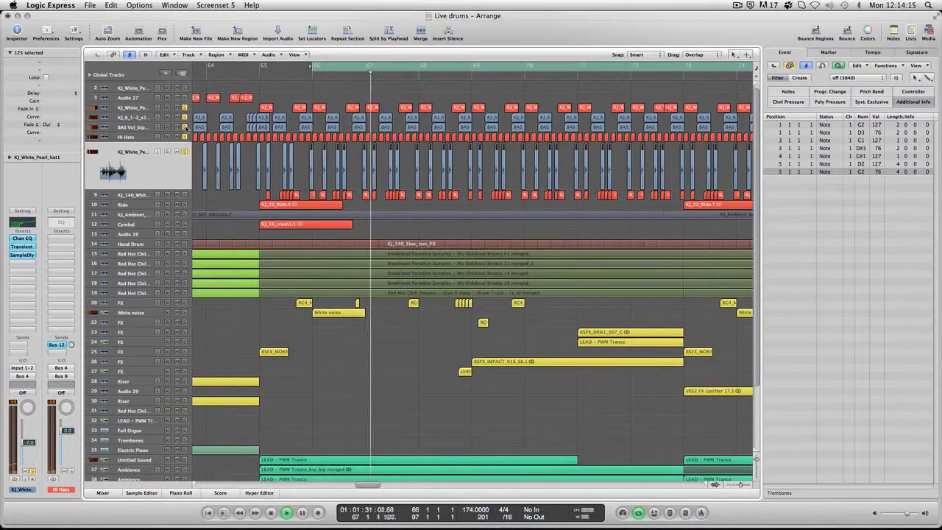
Audition track 9 on its own, and play it soloed together with tracks 4 to 8.
left_click(145, 195)
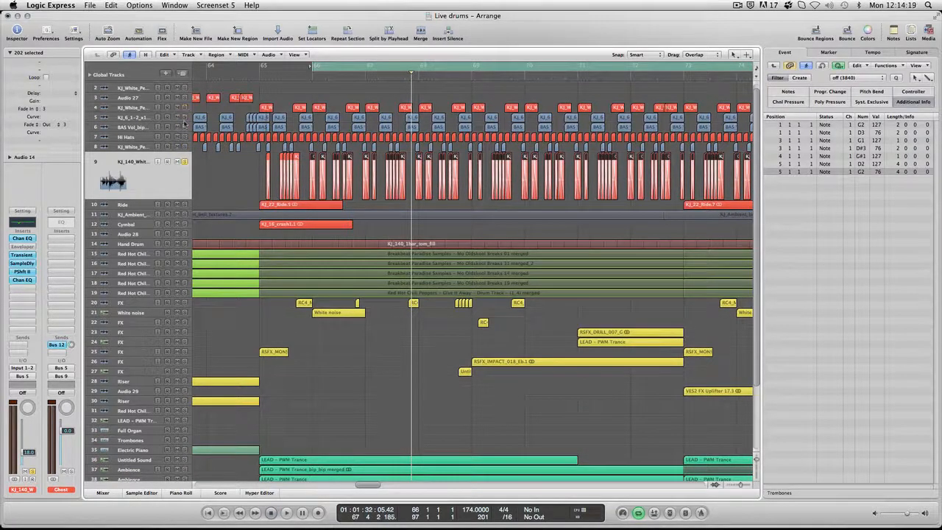
key("space")
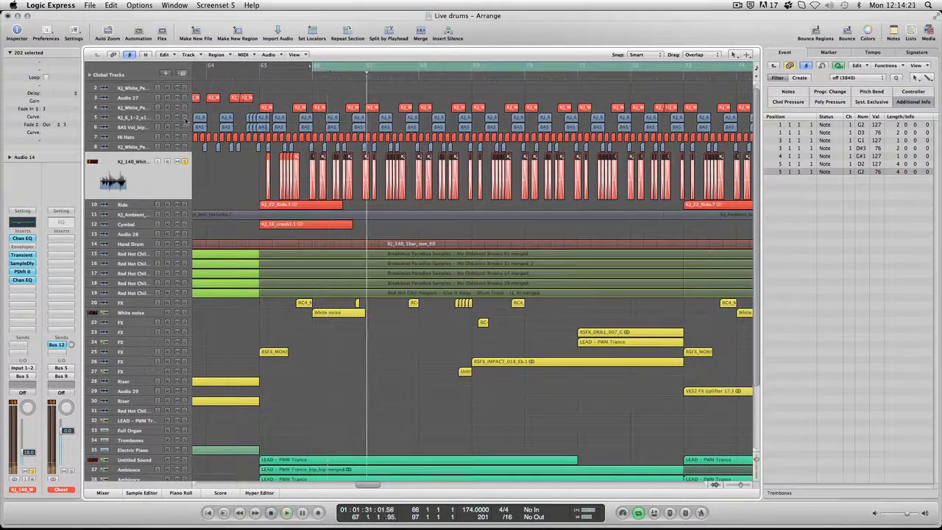
left_click_drag(185, 113, 184, 146)
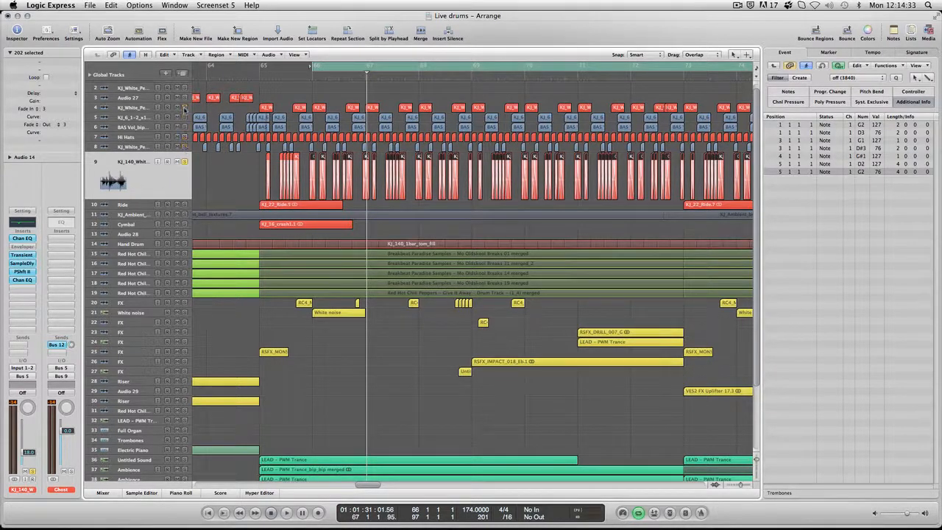
Examine the first Channel EQ on track 9, and audition the soloed track with its other inserts bypassed.
left_click(744, 485)
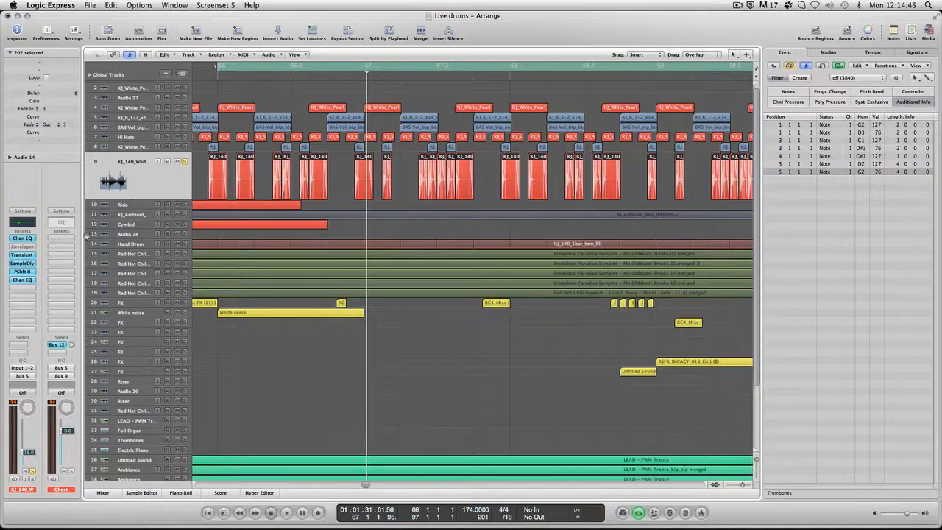
left_click(28, 238)
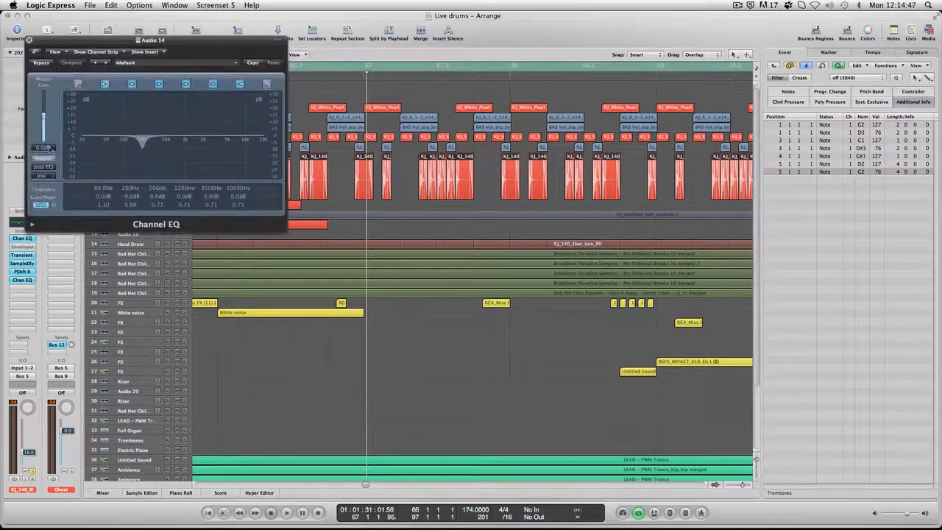
left_click(28, 39)
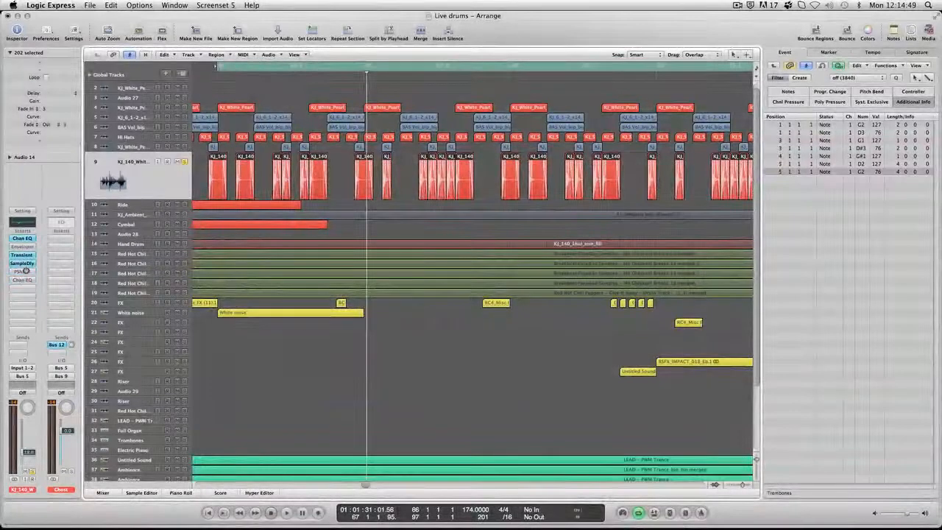
key("space")
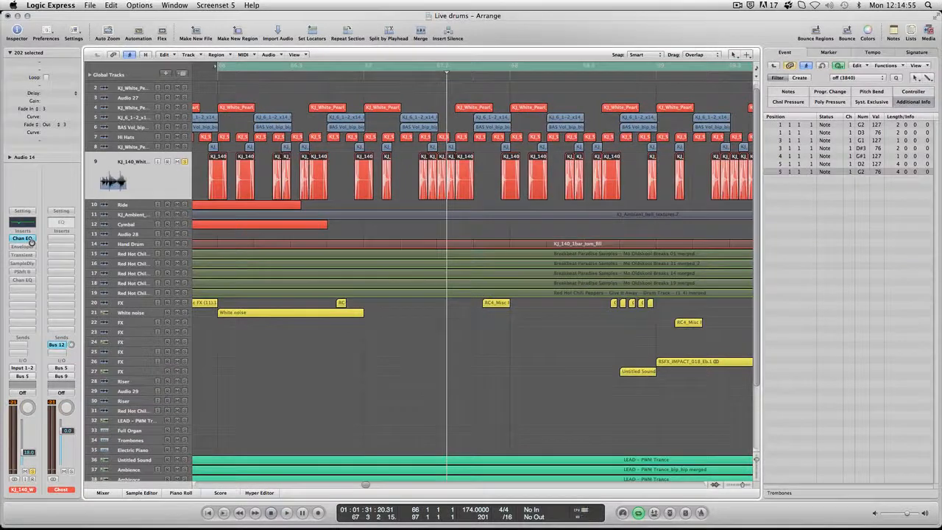
Enable a low cut at 110 Hz with a 48 dB/Oct slope in track 9's first Channel EQ.
left_click(32, 239)
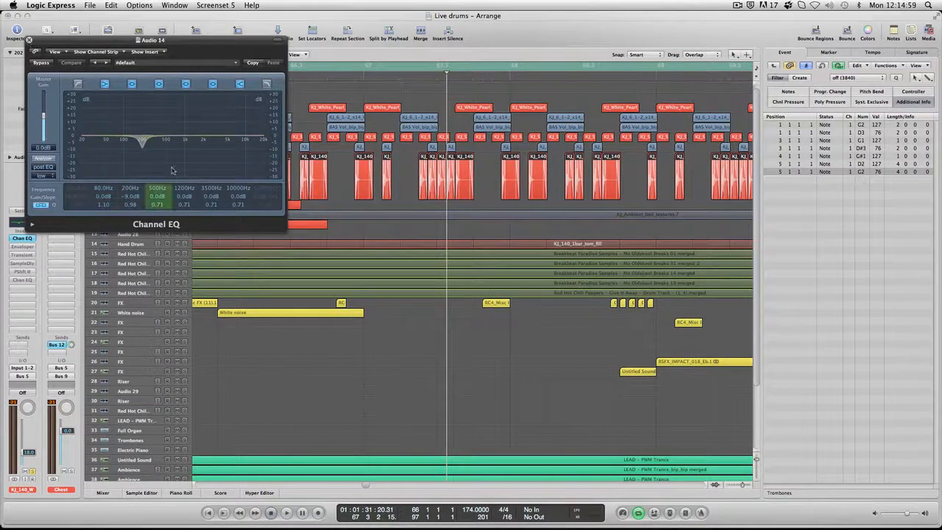
left_click(30, 39)
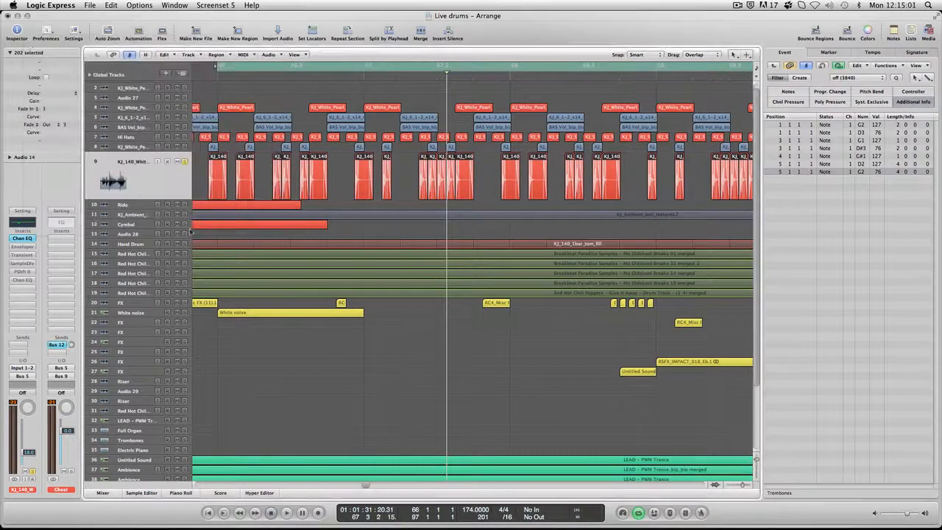
left_click(22, 238)
left_click_drag(79, 198, 84, 146)
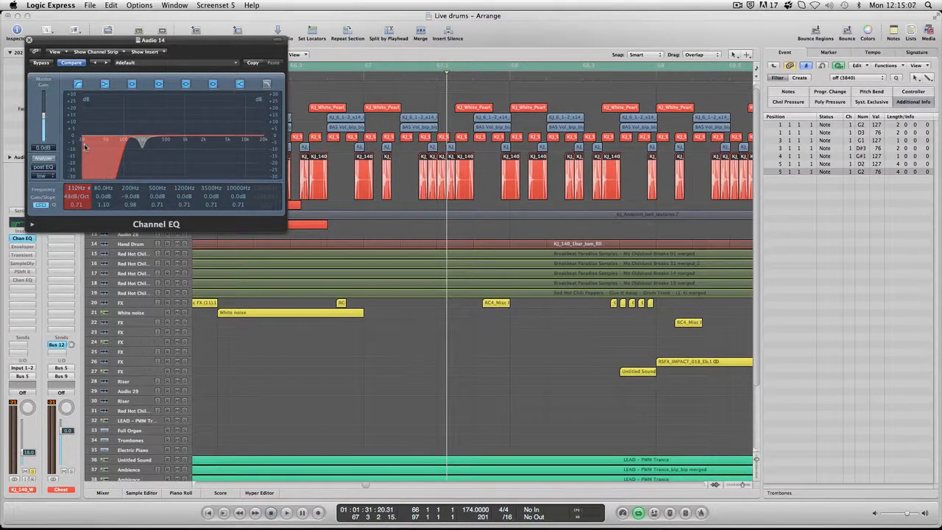
left_click(29, 40)
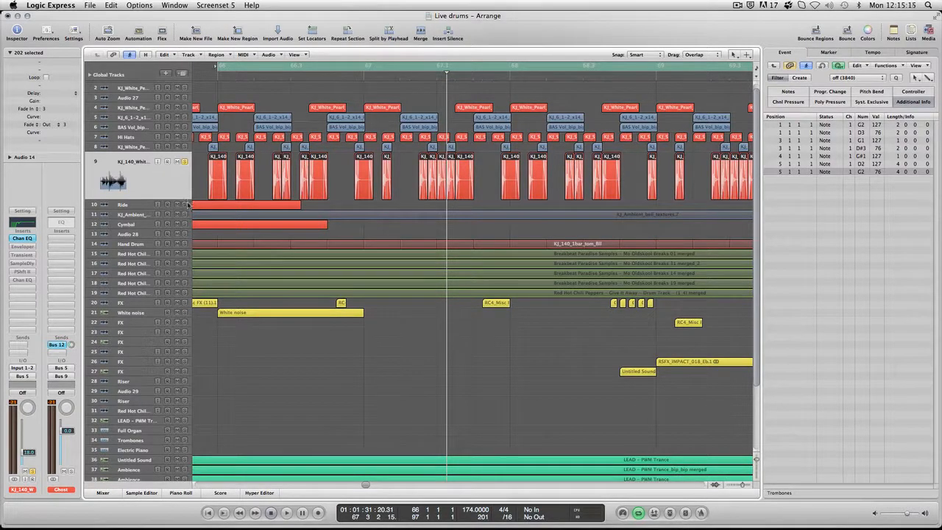
Re-enable Transient Master on track 9 during playback, and examine its attack, sustain and gain settings.
key("space")
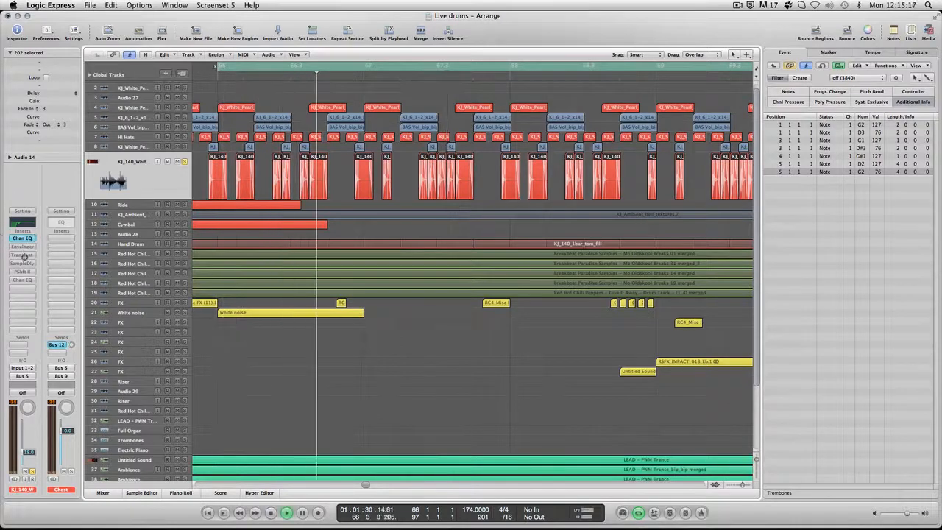
left_click(23, 256, "alt")
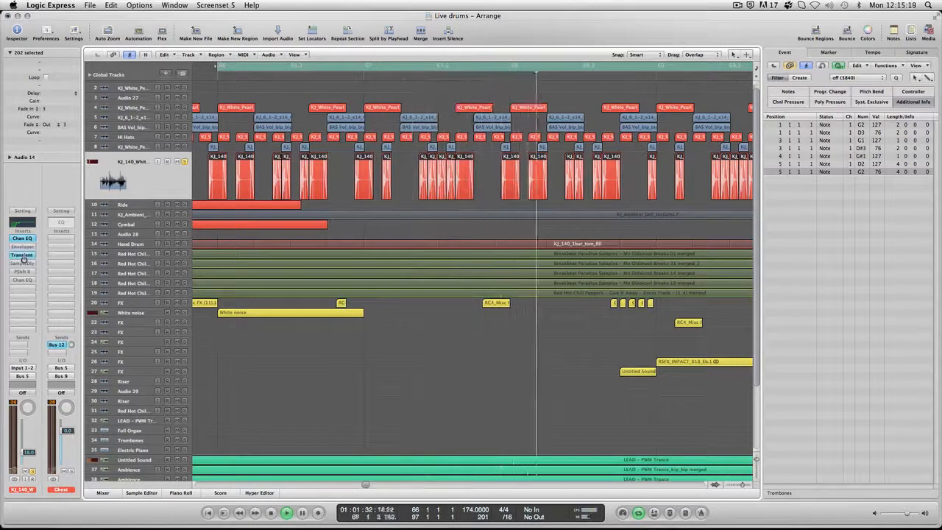
left_click(23, 256)
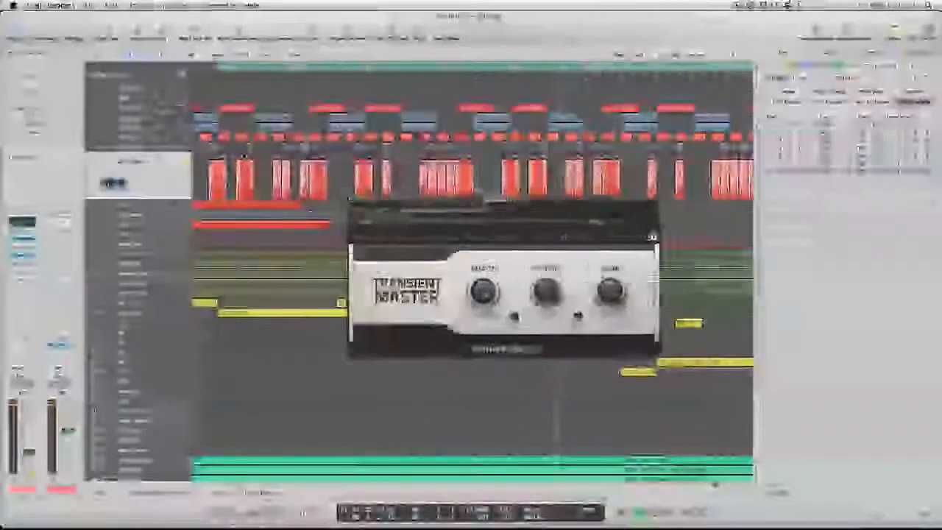
mouse_move(588, 340)
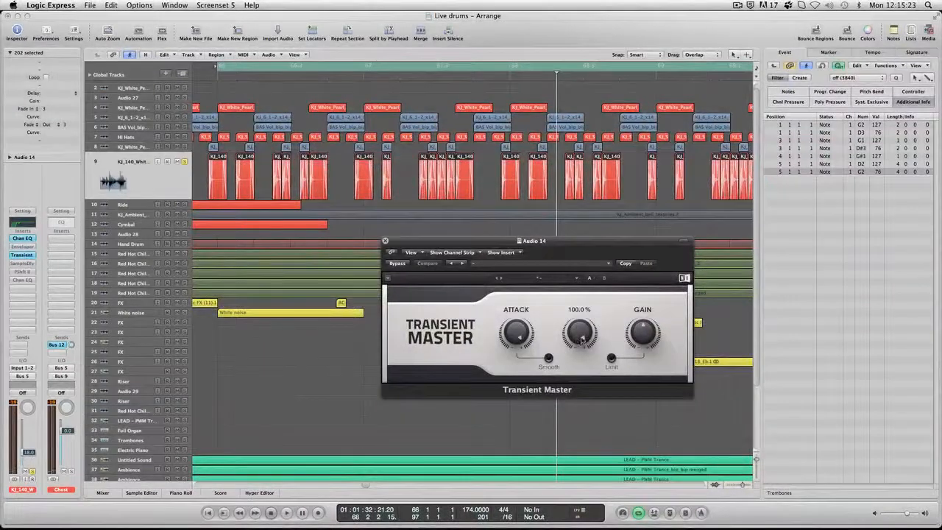
left_click(385, 240)
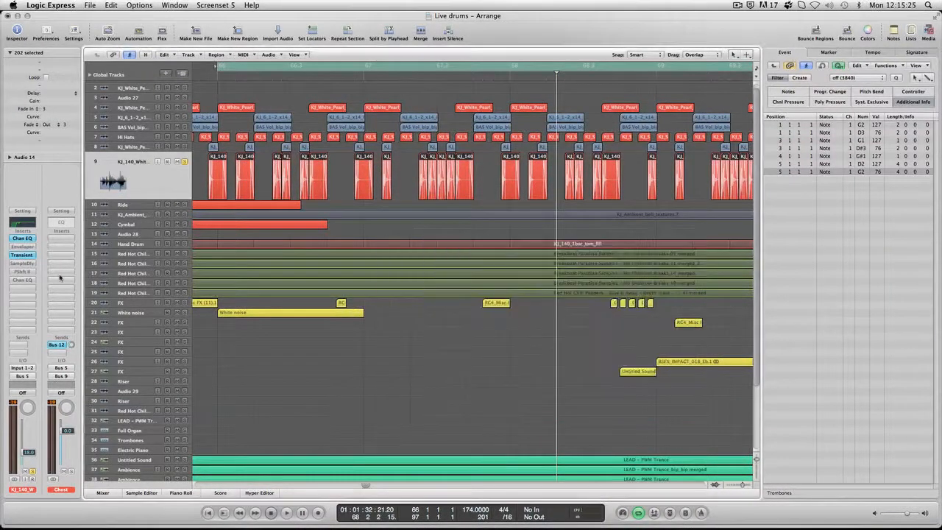
Audition track 9 through Transient Master, and re-enable its Sample Delay and Pitch Shifter II inserts.
left_click(22, 256)
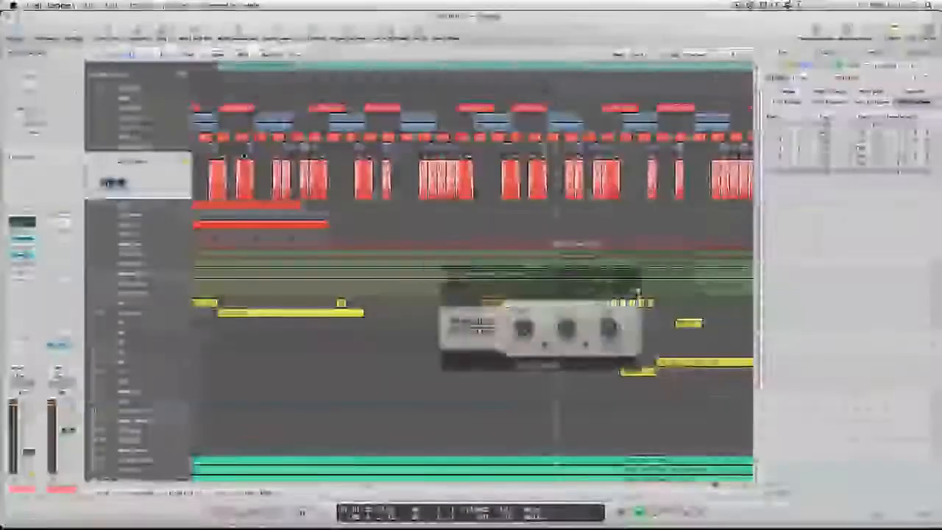
key("space")
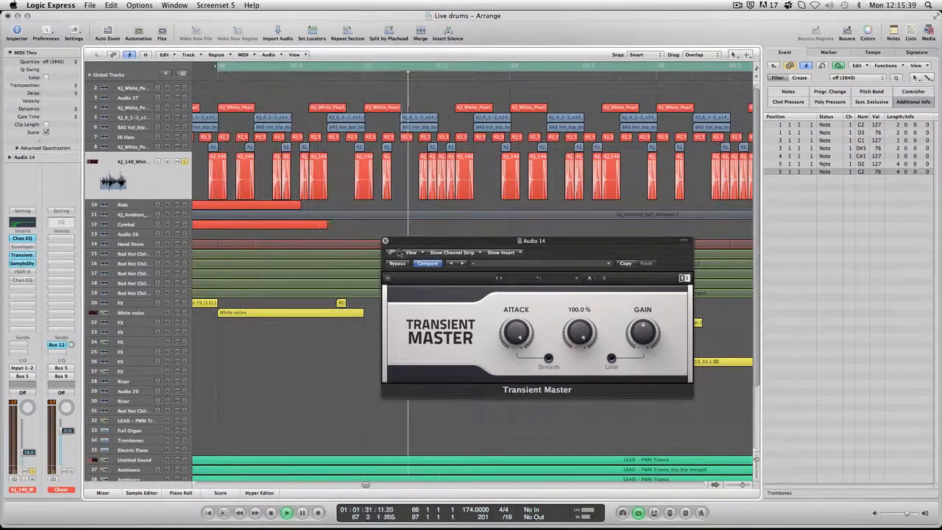
key("super+w")
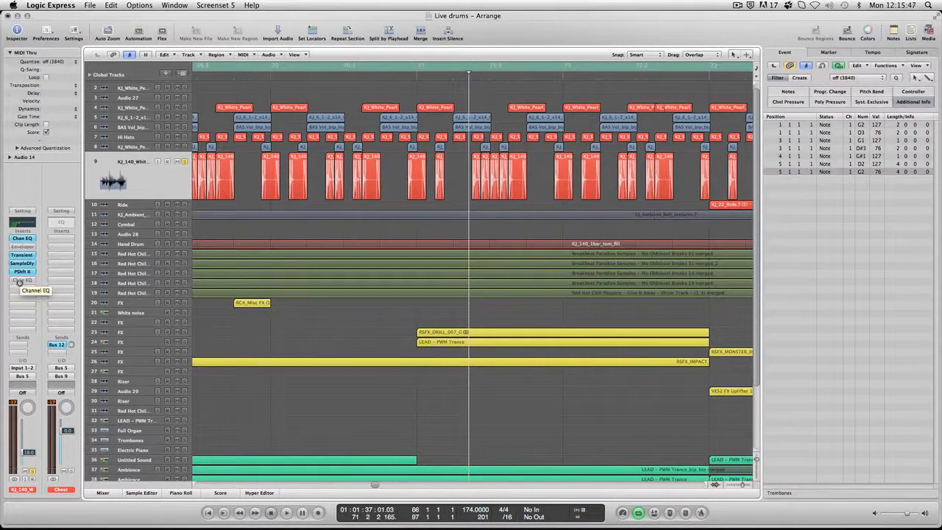
Re-enable the last Channel EQ on track 9, and examine its high-shelf boost while the track plays.
left_click(20, 281, "alt")
left_click(21, 281)
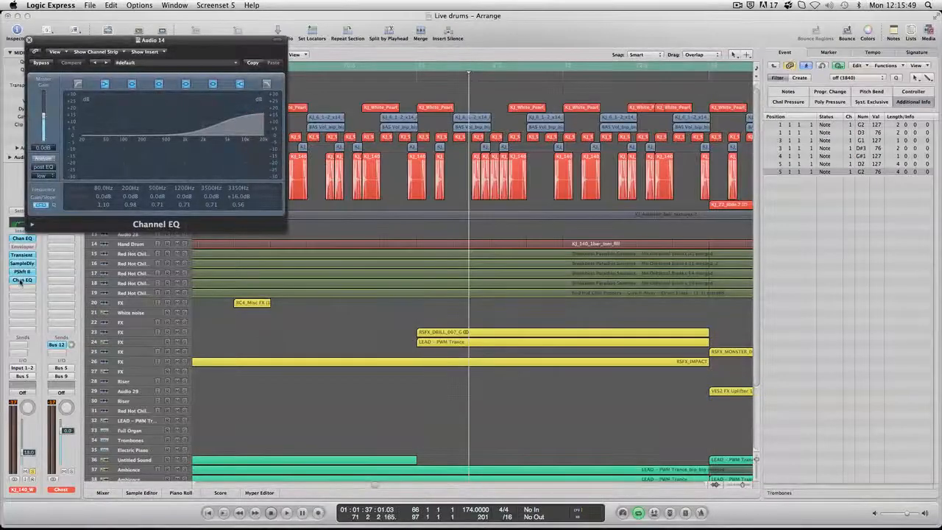
key("space")
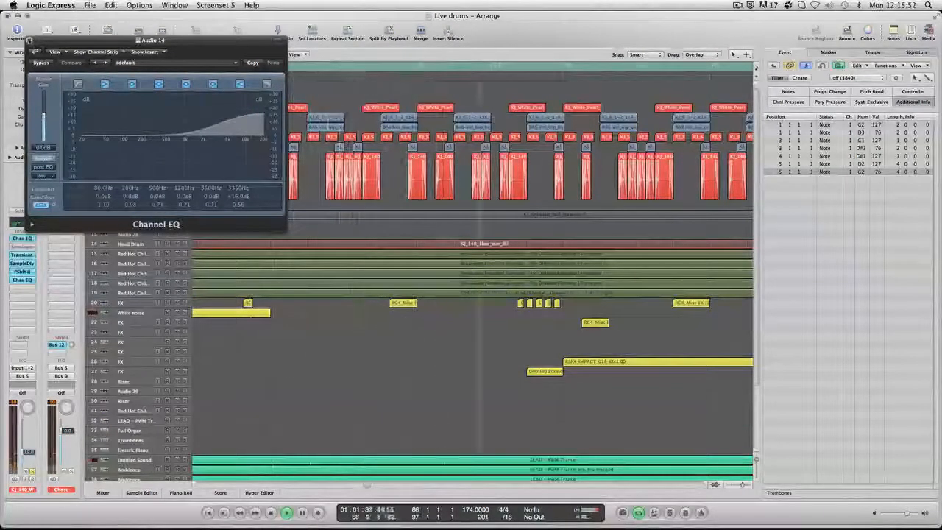
left_click(29, 40)
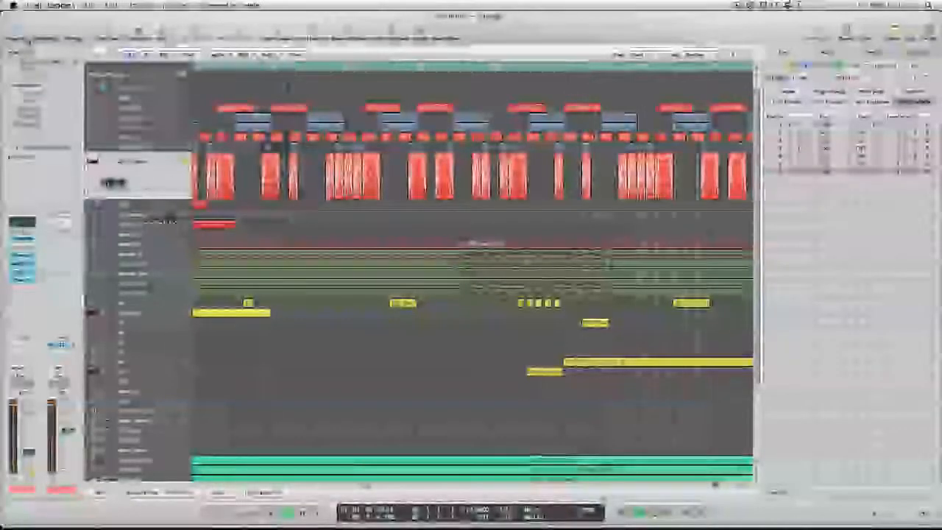
Solo tracks 4 to 8 along with track 9, and audition the layered drums together.
key("space")
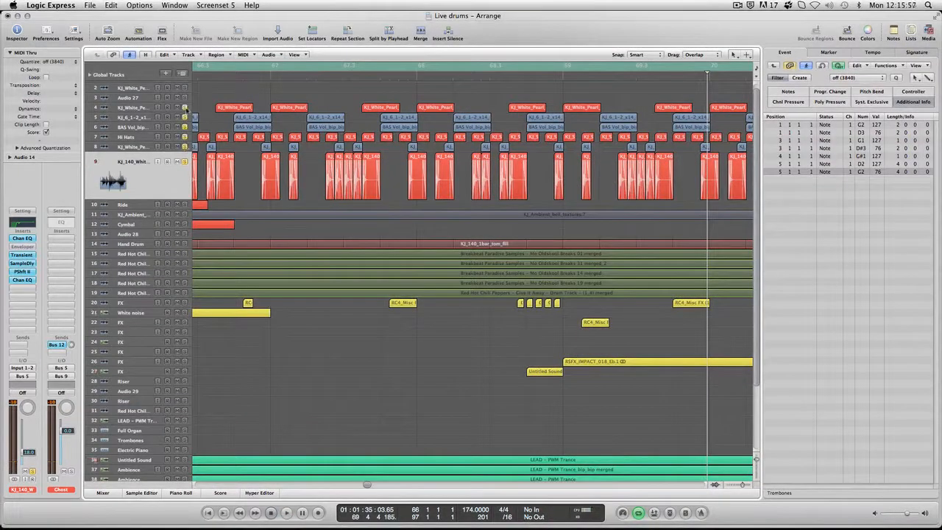
key("space")
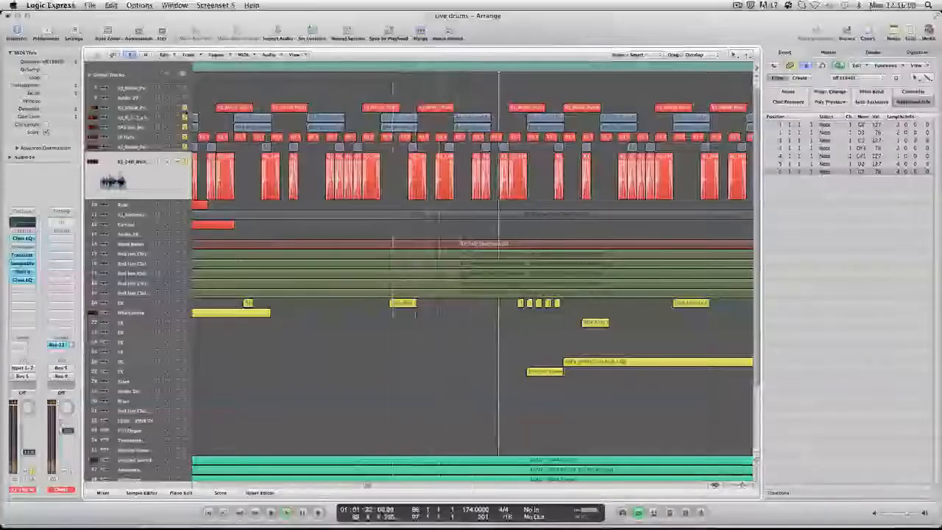
key("space")
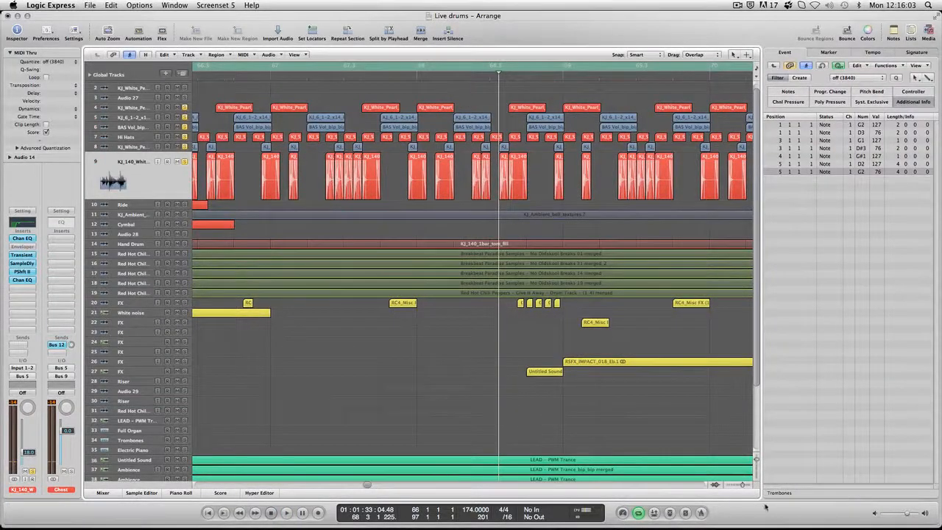
Move the start of the cycle region to bar 65, and play the drums with Ride and Cymbal also soloed.
left_click(734, 486)
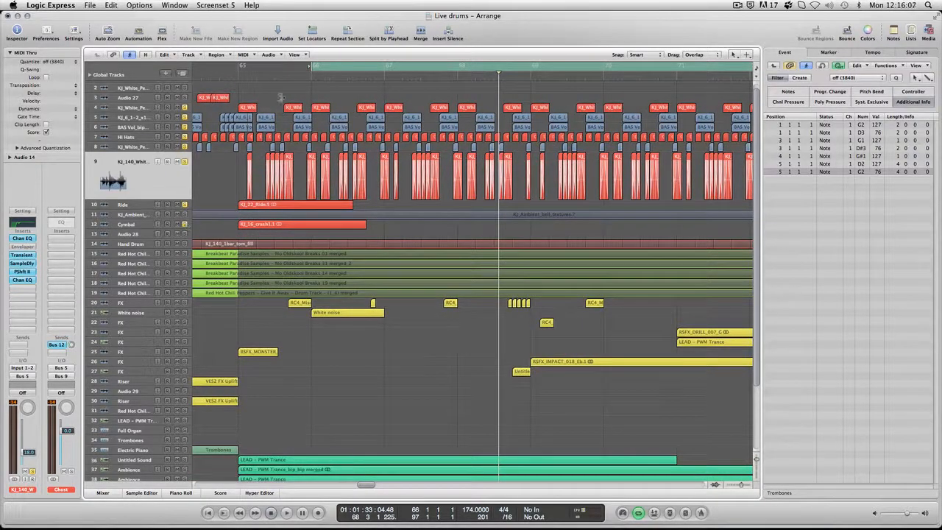
left_click_drag(310, 66, 239, 68)
key("space")
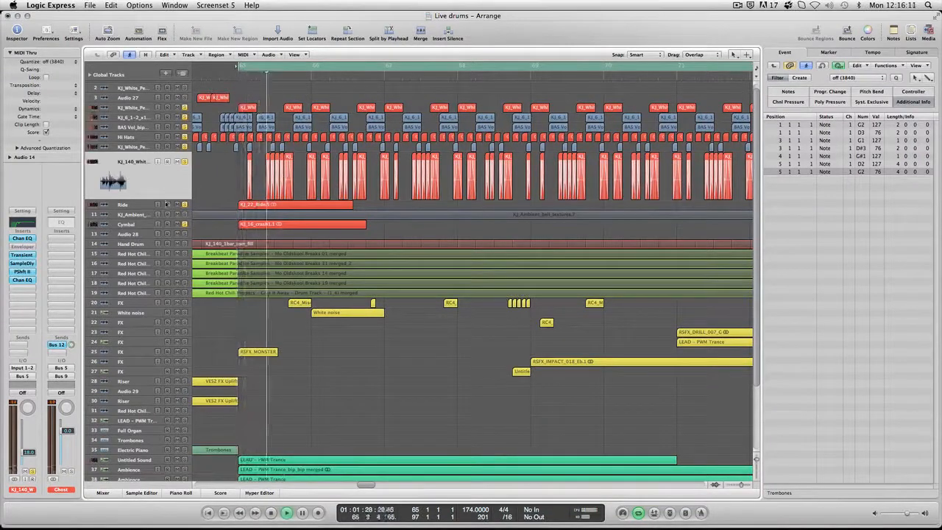
Examine how the ride and crash regions repeat across the arrangement during playback, selecting the ride at bar 73 and crash at bar 81.
left_click_drag(741, 485, 733, 485)
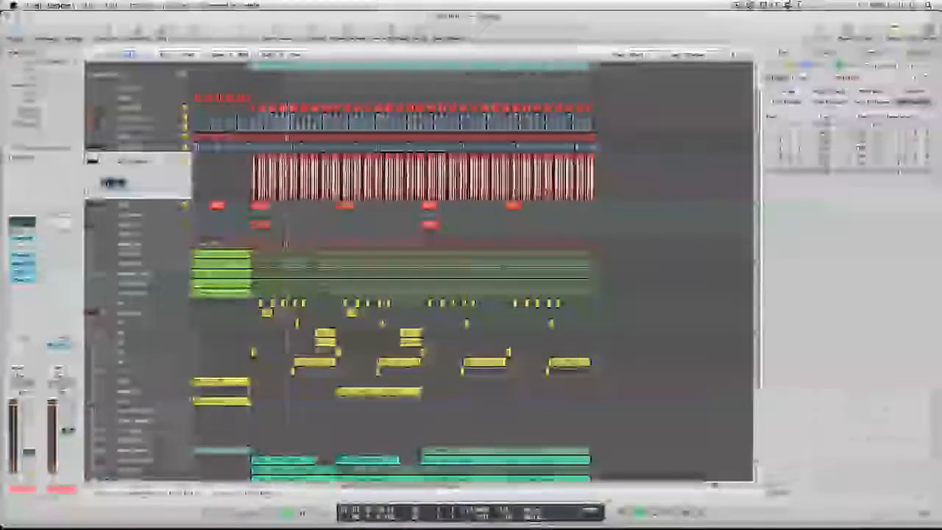
left_click(345, 205)
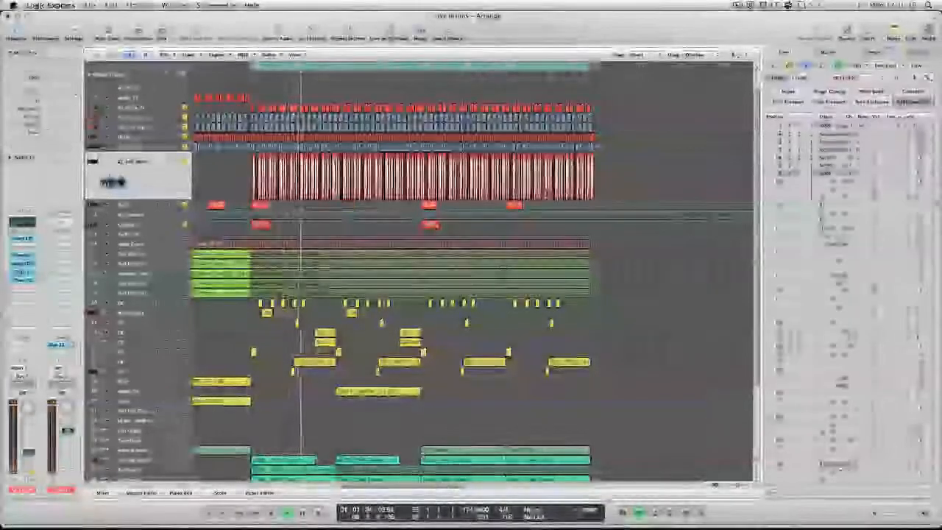
left_click(435, 225)
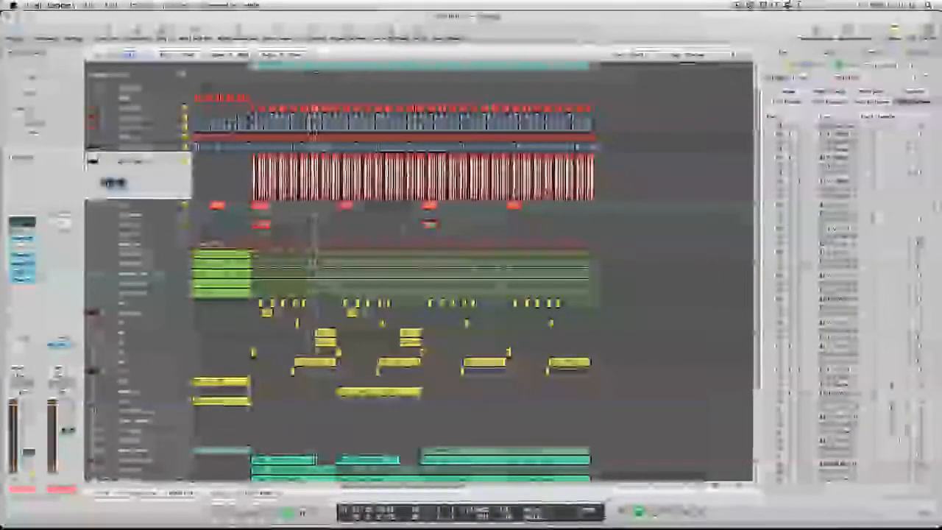
key("Delete")
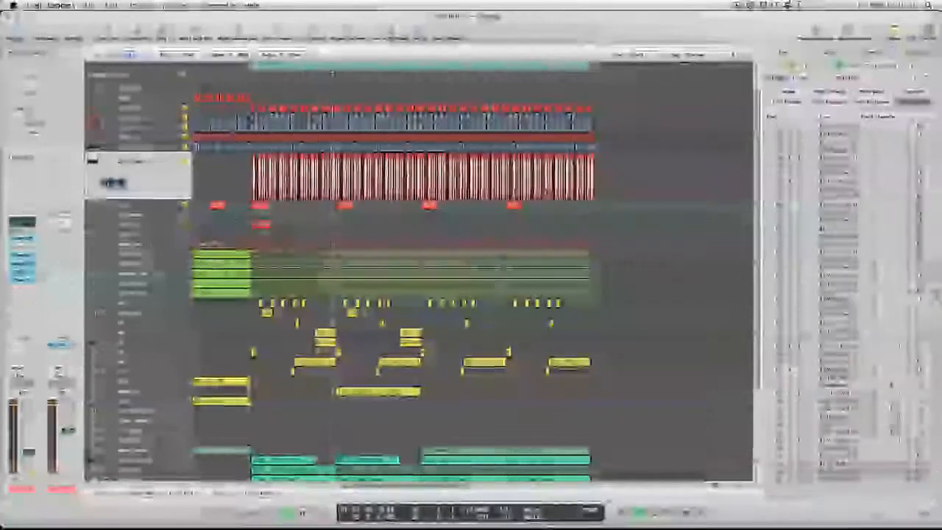
key("ctrl+Right")
key("ctrl+Right")
key("ctrl+Right")
key("ctrl+Right")
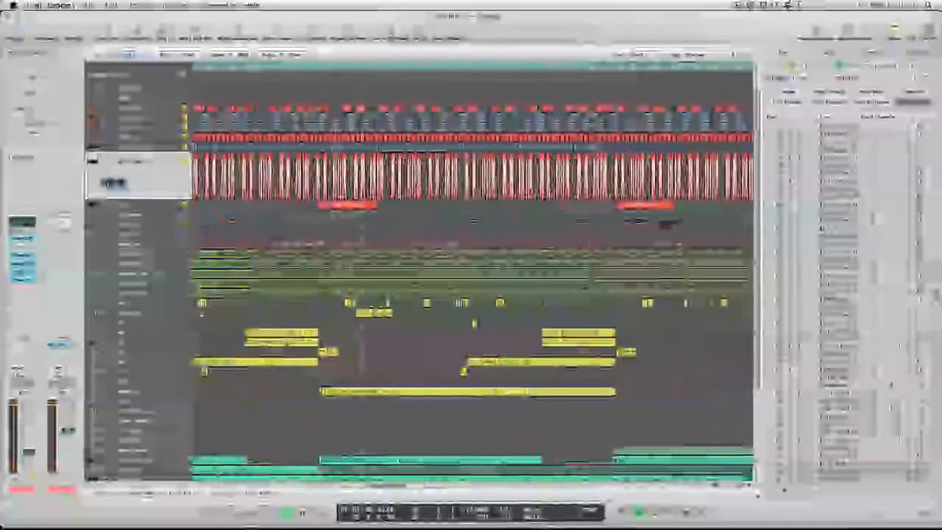
key("space")
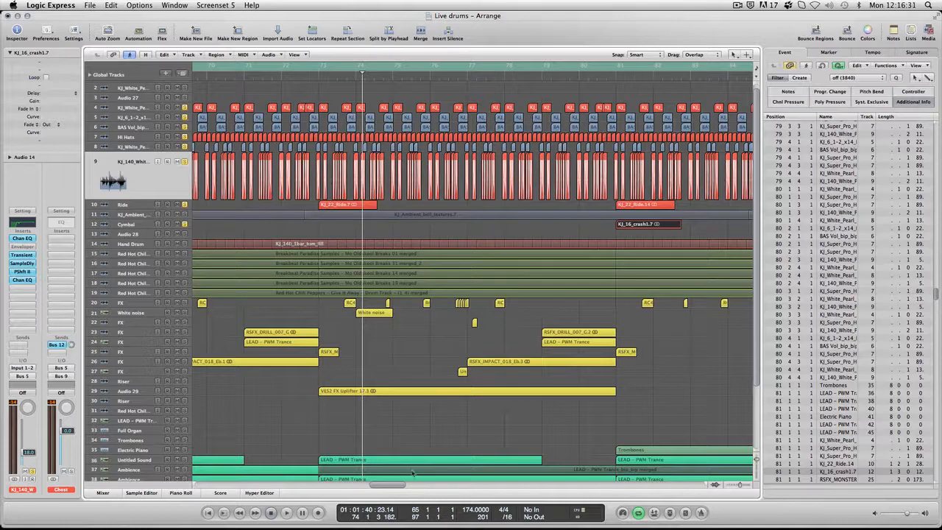
Replay the layered drums from bar 65, and audition the Hand Drum track soloed in place of the other drum tracks.
left_click_drag(382, 488, 362, 487)
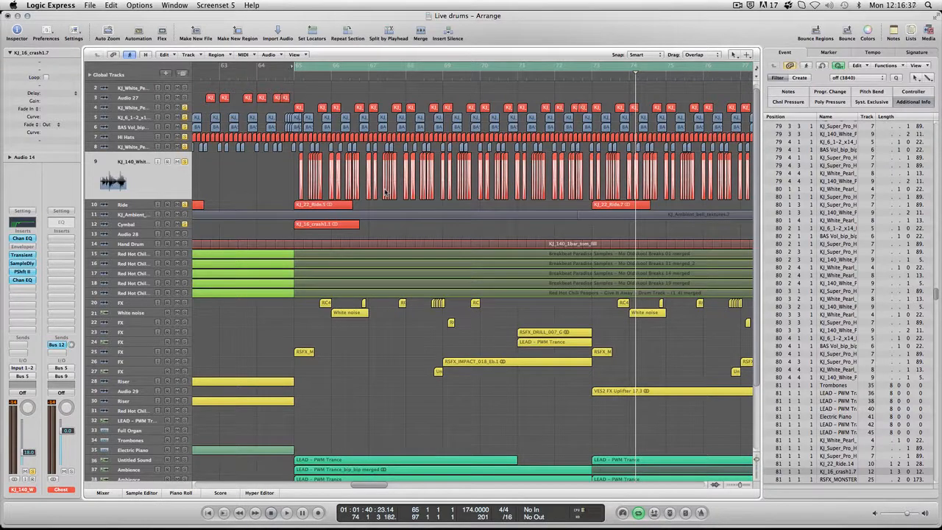
key("space")
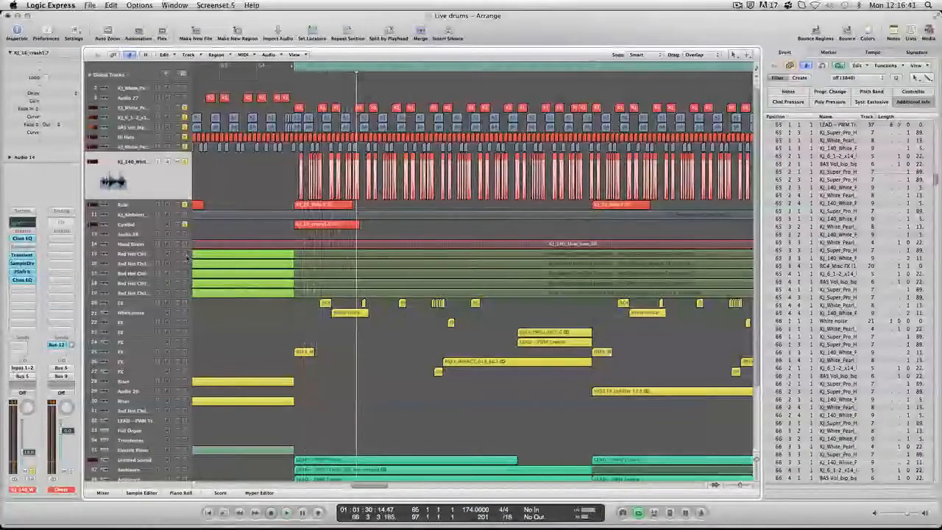
left_click(134, 243)
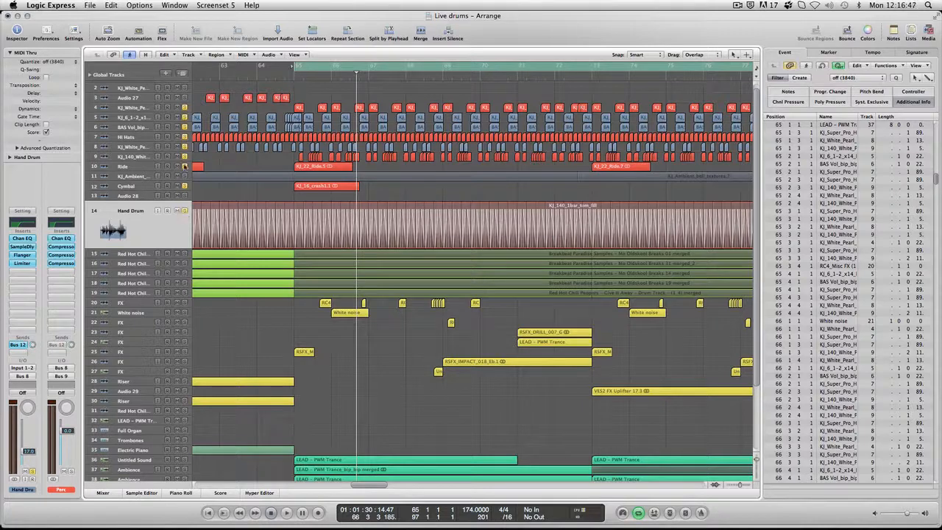
left_click_drag(190, 125, 188, 109)
key("space")
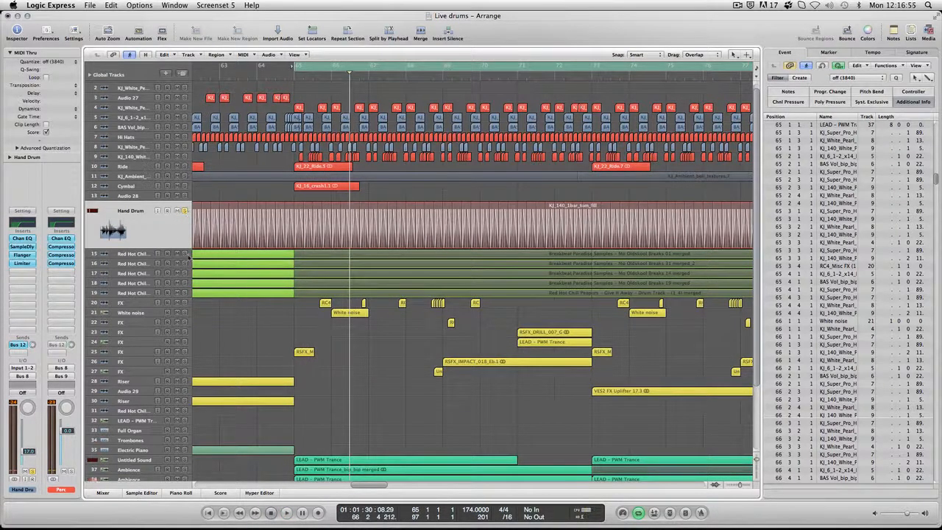
Solo break tracks 15 to 19 in place of Hand Drum, and examine track 15's Channel EQ and Transient Master settings.
left_click(184, 254)
left_click(166, 251)
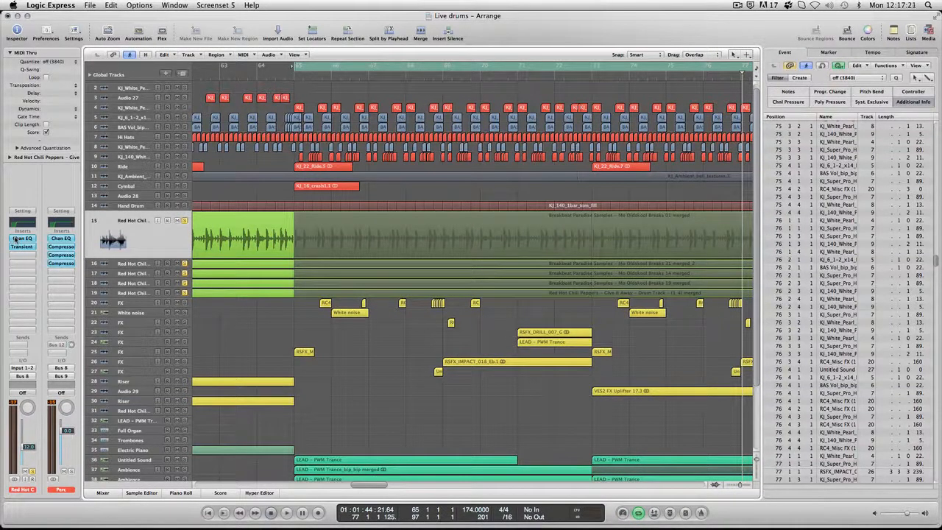
left_click(15, 239)
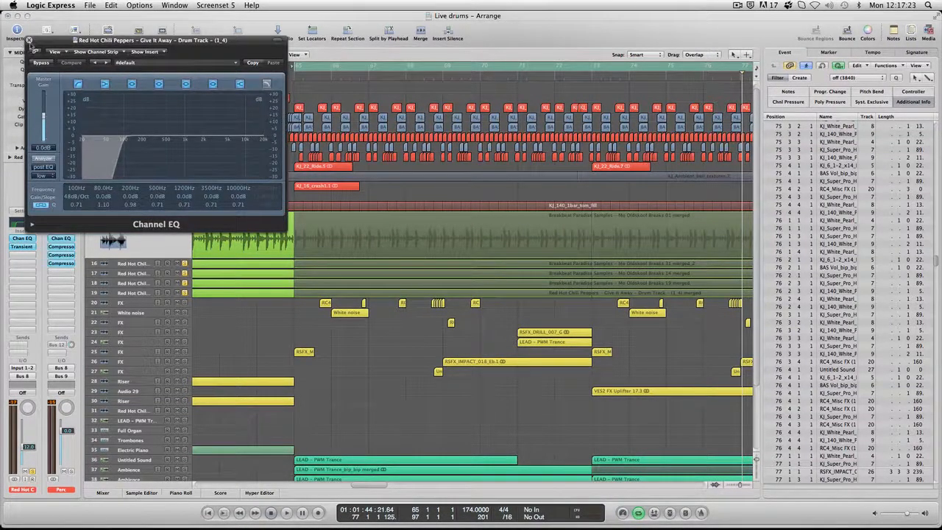
left_click(28, 39)
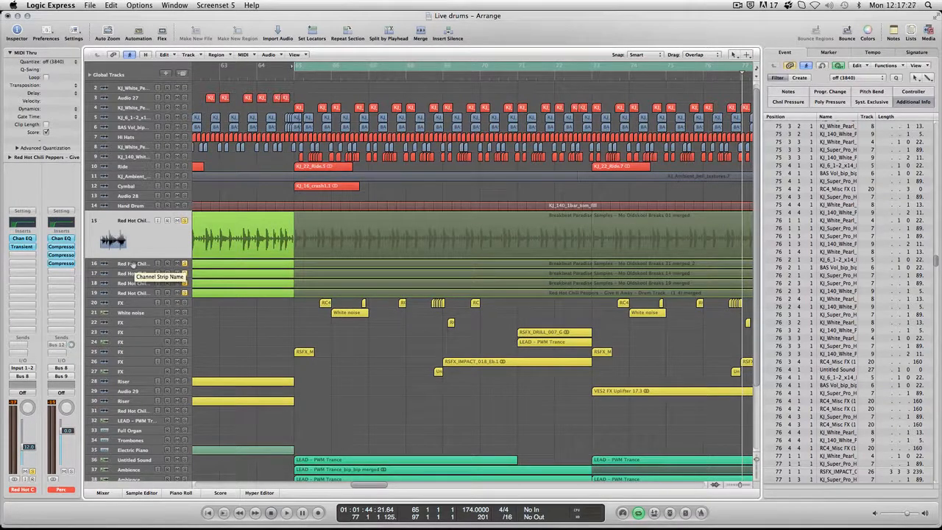
left_click(23, 246)
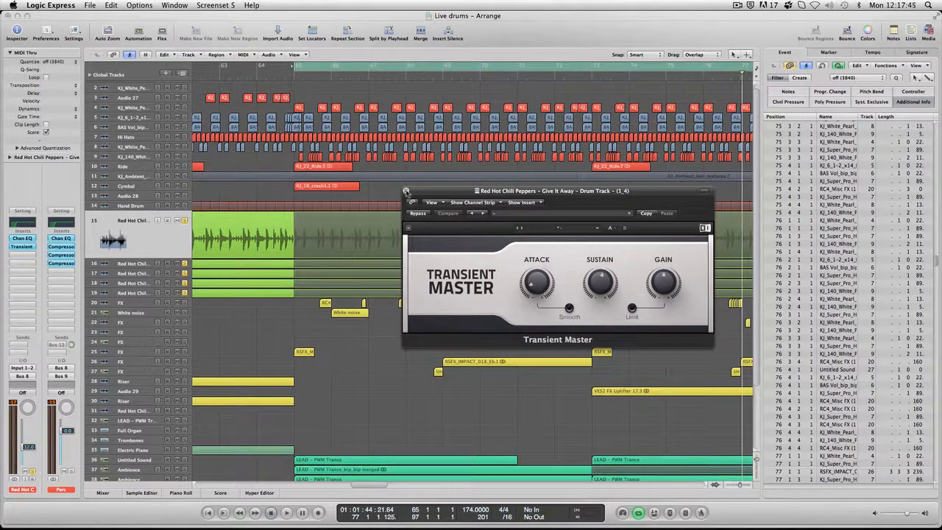
left_click(405, 191)
Examine the Pitch Shifter II settings on track 16, and play the soloed break tracks.
left_click(122, 263)
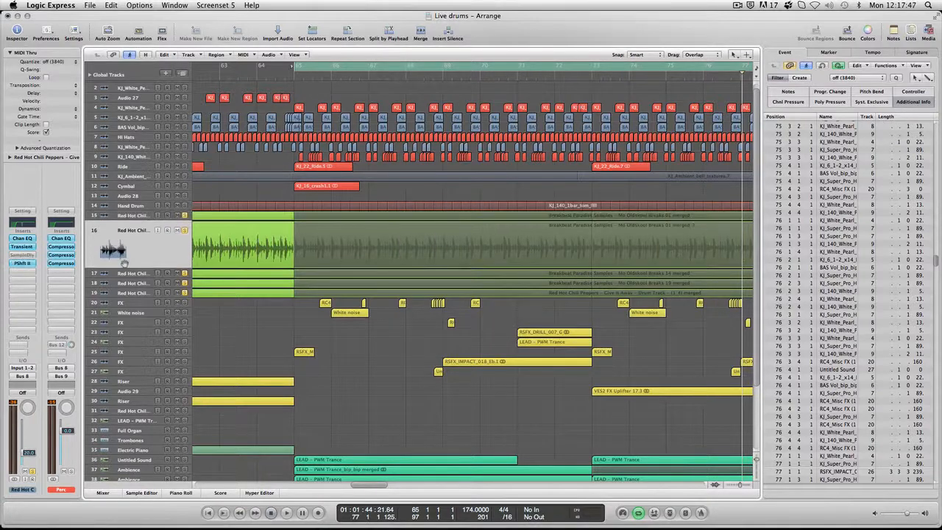
left_click(25, 263)
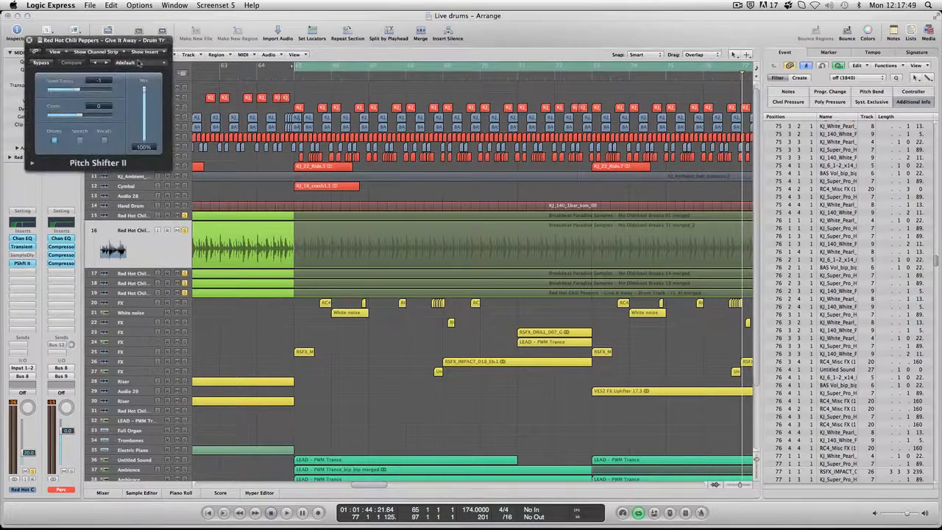
left_click_drag(120, 46, 573, 284)
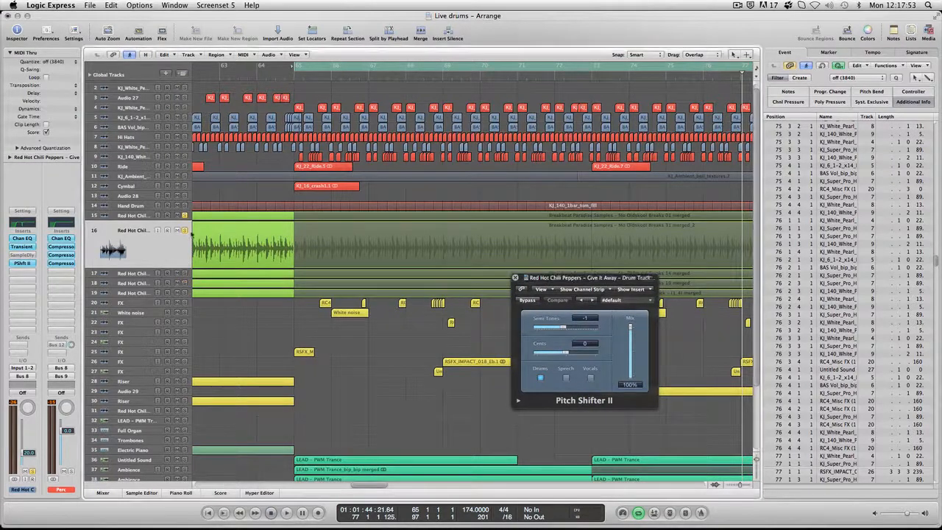
left_click(527, 300)
key("space")
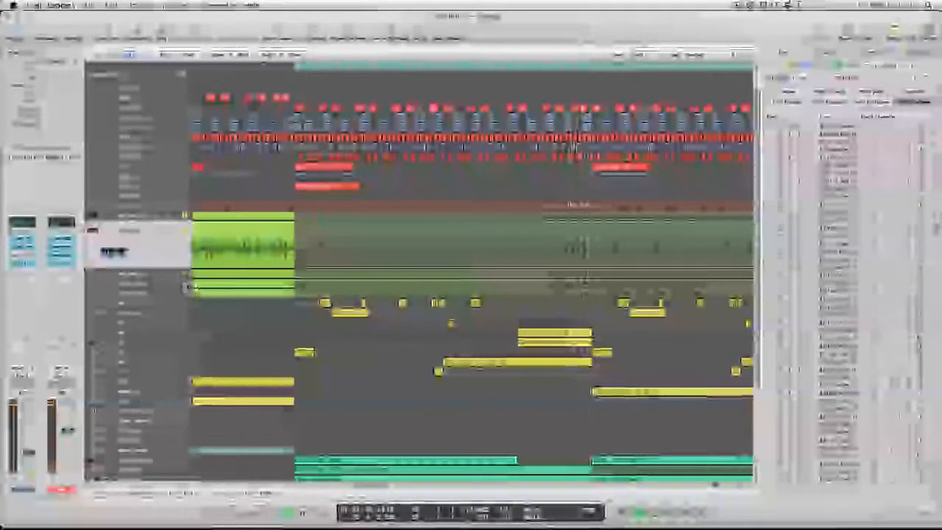
Look through the insert chains of break tracks 17 to 19 during playback, returning to track 18.
key("Down")
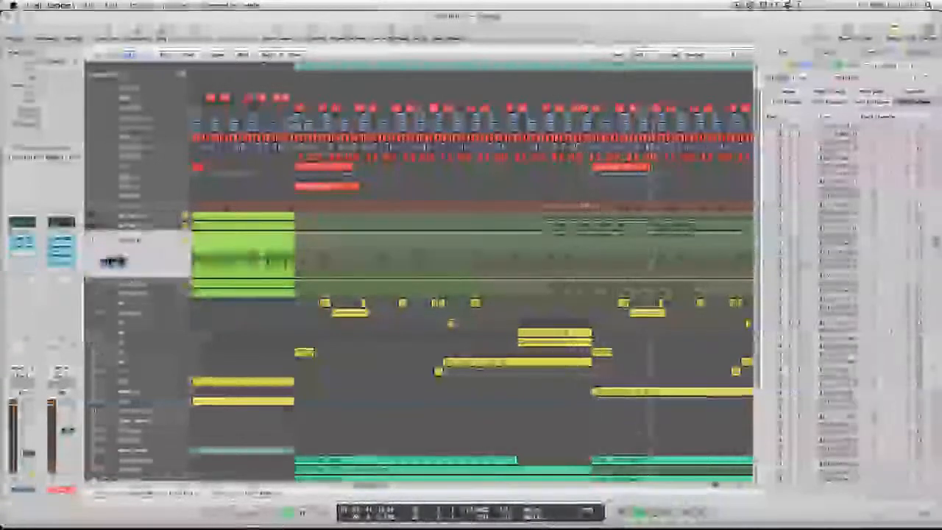
key("Down")
key("Down")
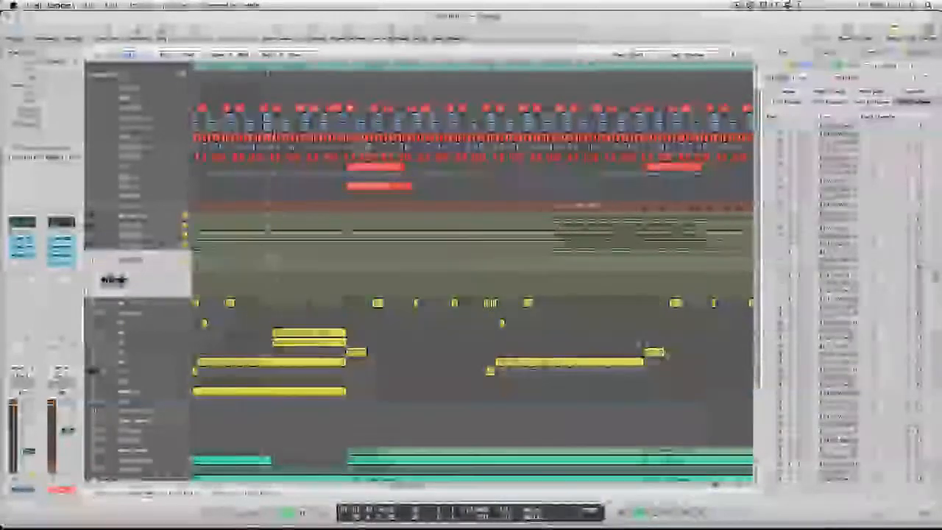
left_click(184, 245)
Solo Cymbal, Ride and tracks 4 to 9 along with the break tracks, and audition them together.
scroll(182, 212, "up", 1)
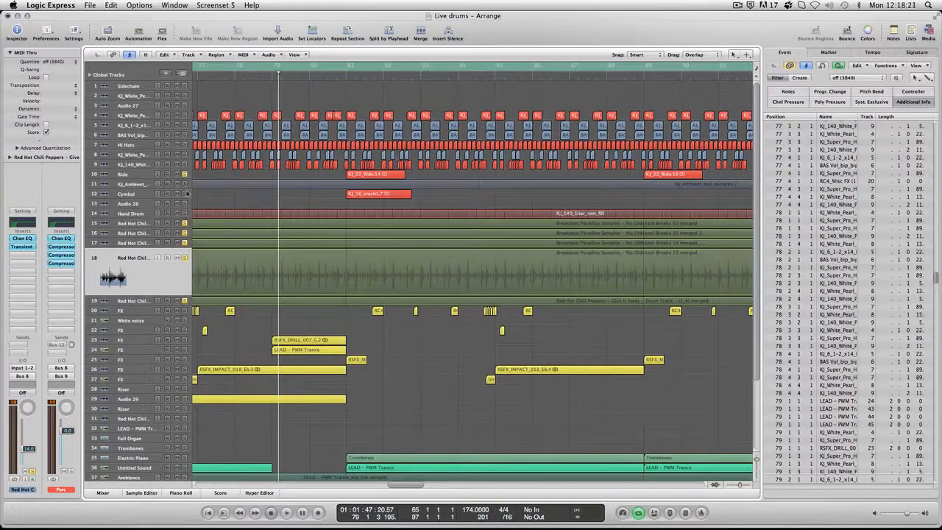
left_click(185, 193)
left_click(185, 174)
left_click_drag(185, 164, 185, 116)
key("space")
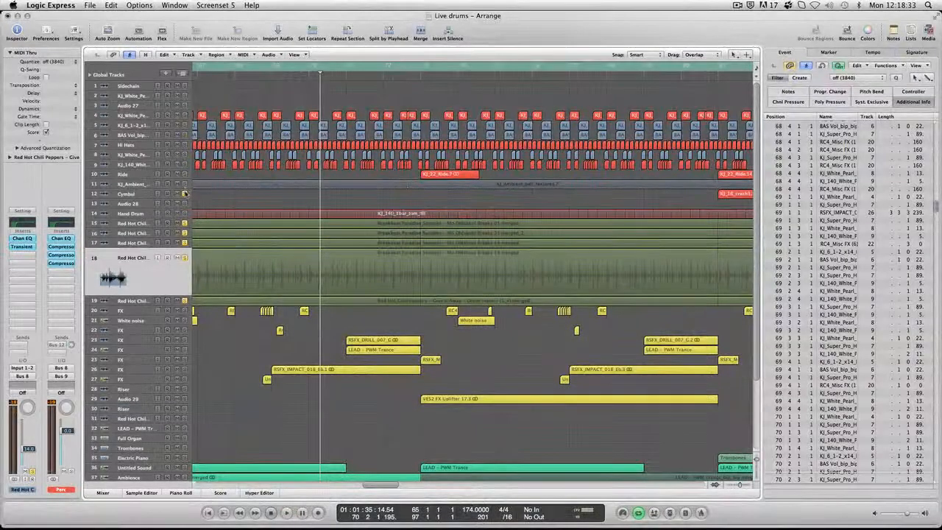
Clear the remaining solos on the break tracks, and show the first track channels in the mixer.
left_click_drag(185, 254, 184, 270)
left_click(107, 494)
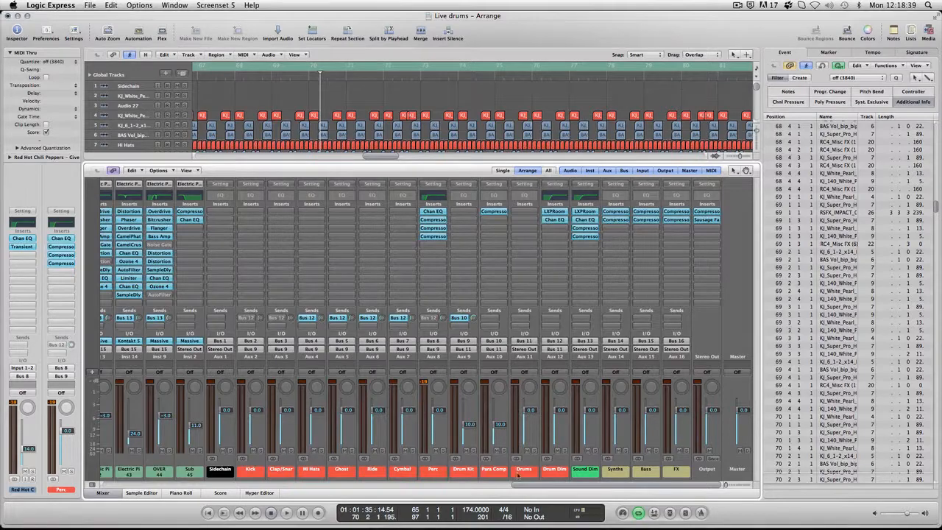
left_click_drag(514, 486, 104, 487)
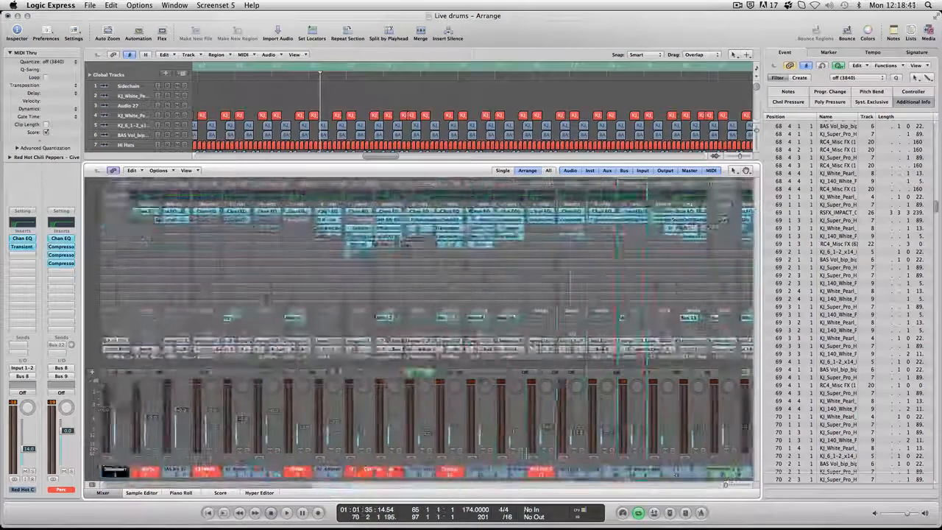
Select the kick channels on tracks 2 and 4, and review the bus list for track 4's output.
left_click(142, 365)
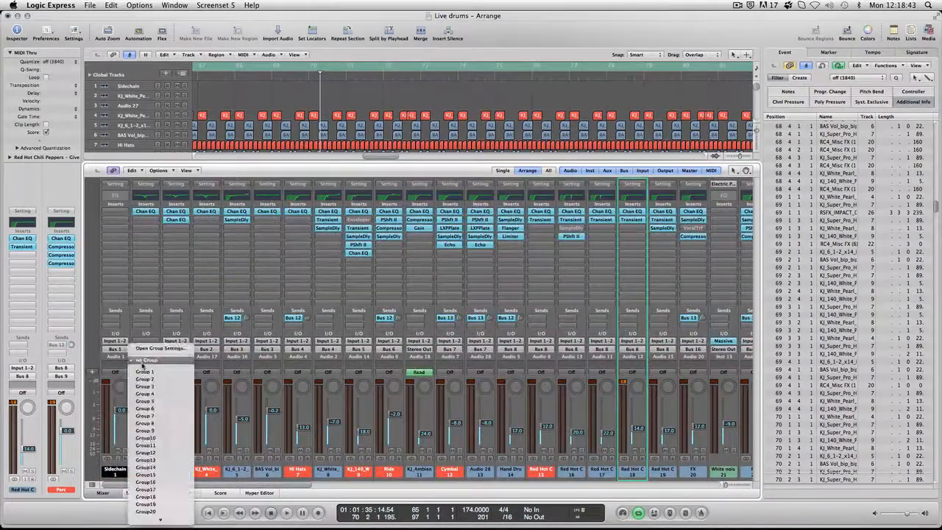
left_click(144, 361)
left_click(145, 359)
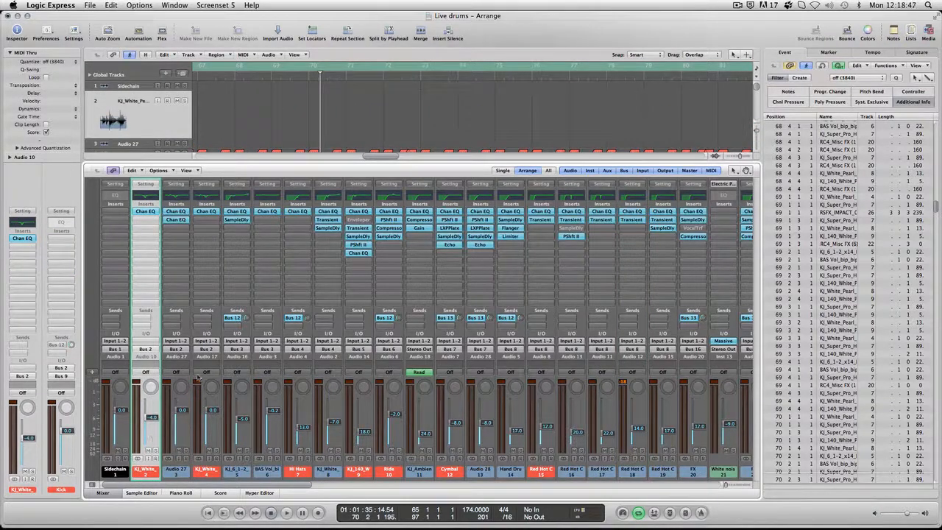
scroll(182, 93, "down", 2)
left_click(145, 136)
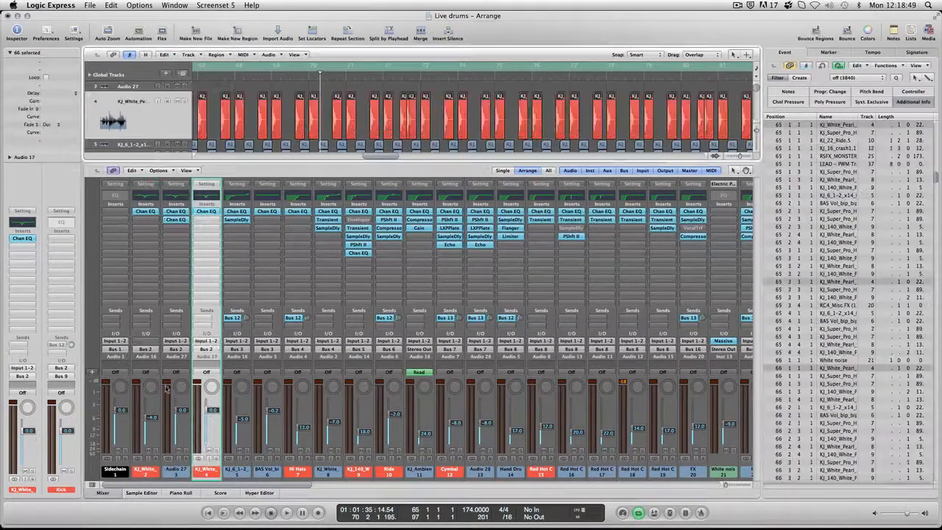
left_click(211, 350)
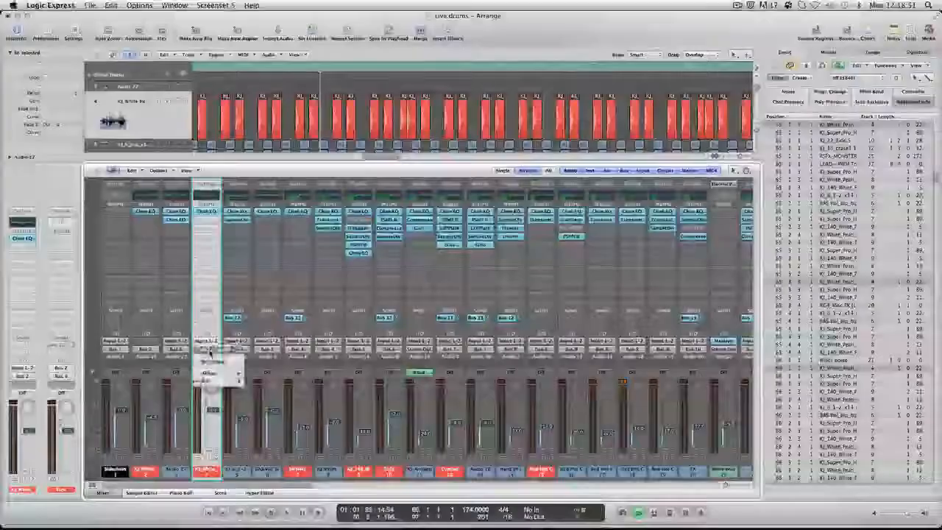
mouse_move(213, 373)
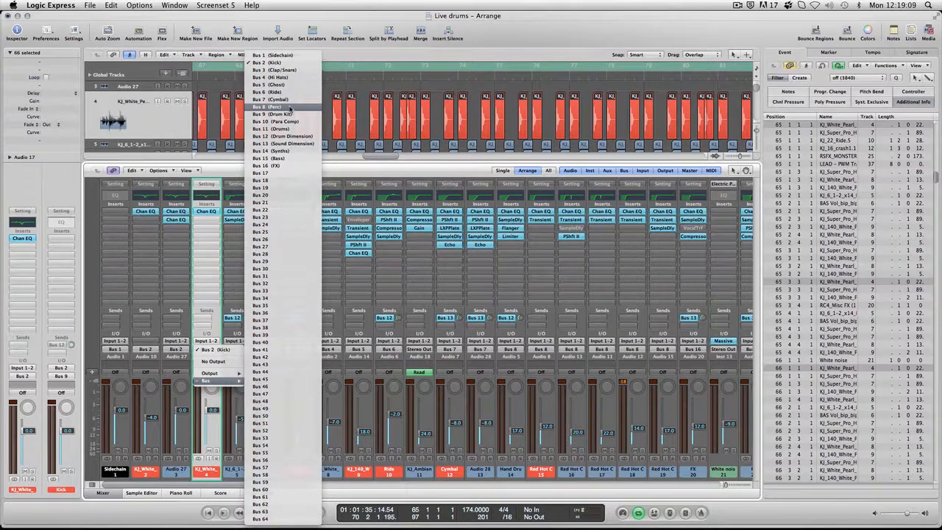
left_click(274, 106)
Examine the routing of the Kick to Perc bus channels, and the Drum Kit channel's output and Bus 10 send options.
scroll(324, 492, "right", 2)
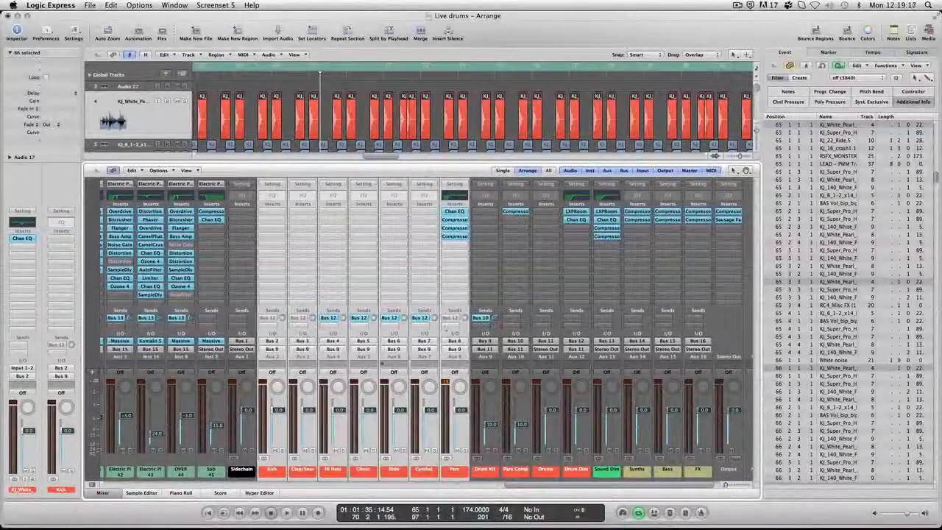
left_click(491, 357)
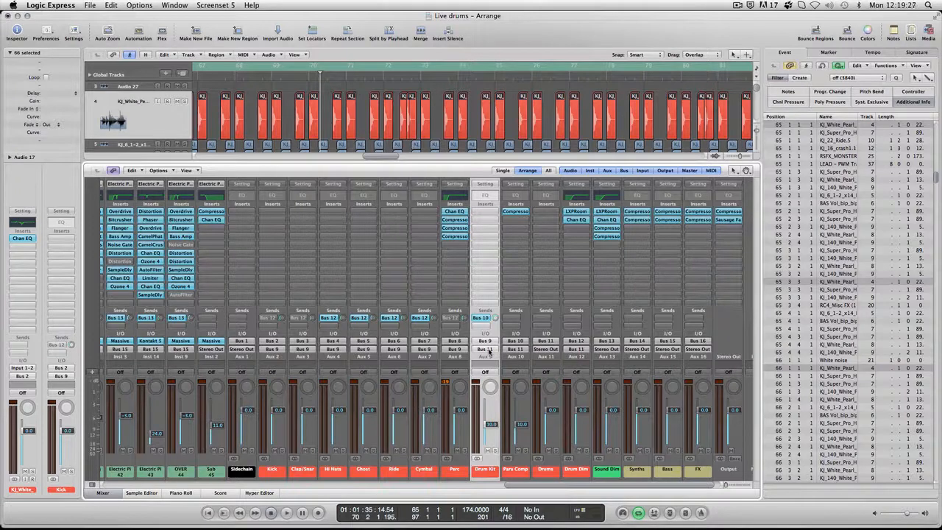
left_click(483, 318)
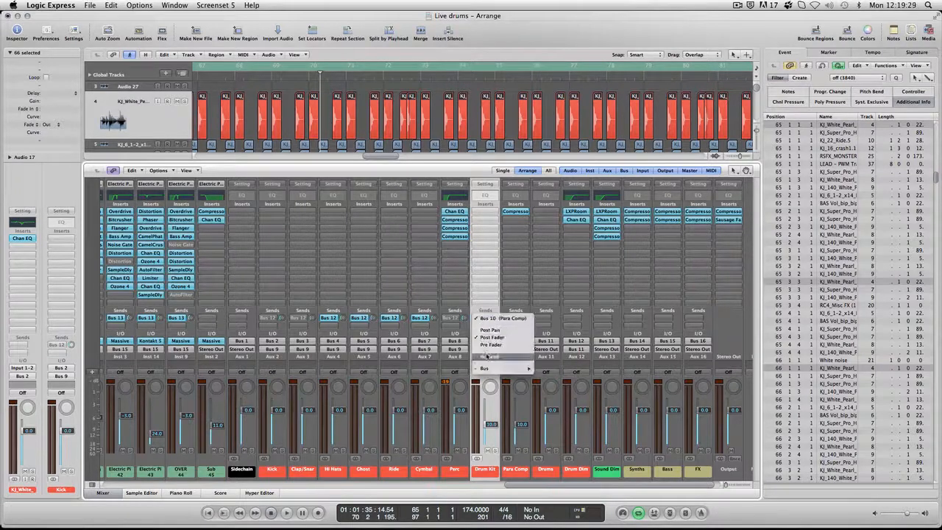
left_click(434, 307)
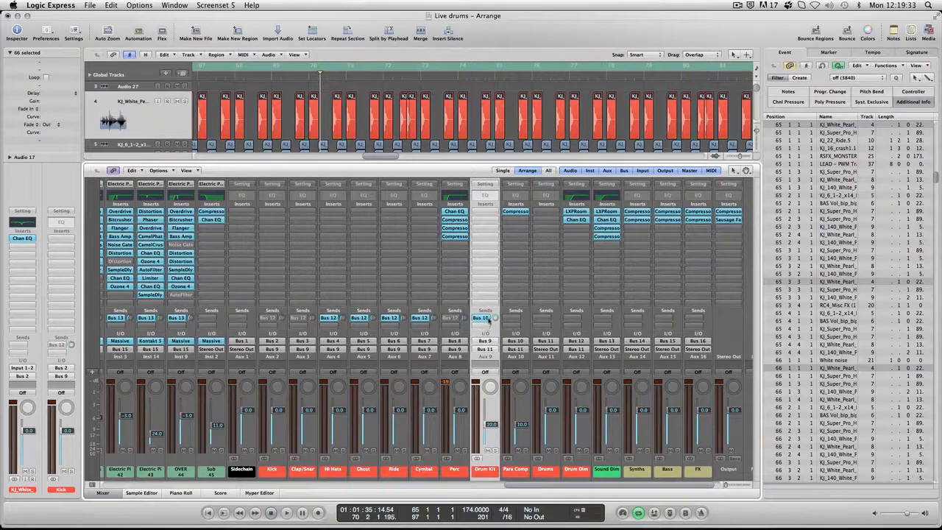
Select the Para Comp channel, audition the drums through it, and inspect its Compressor insert.
left_click(523, 361)
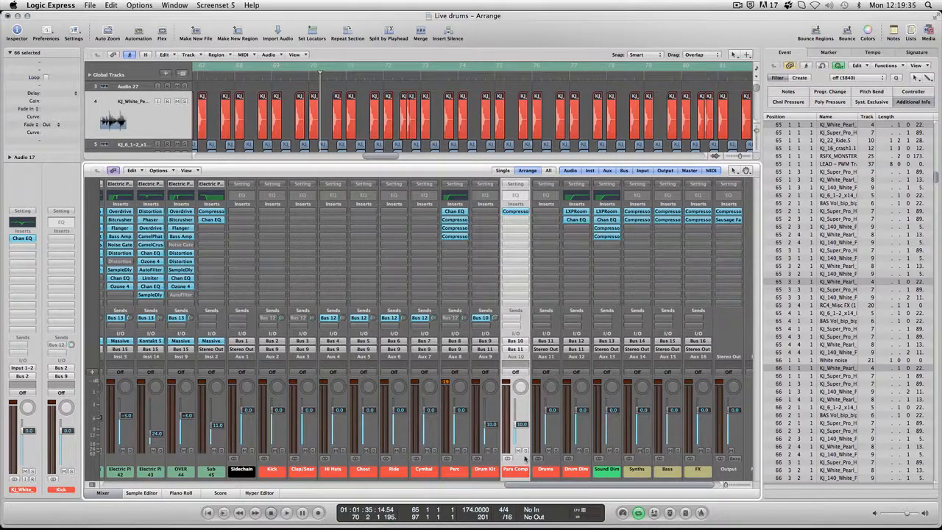
key("space")
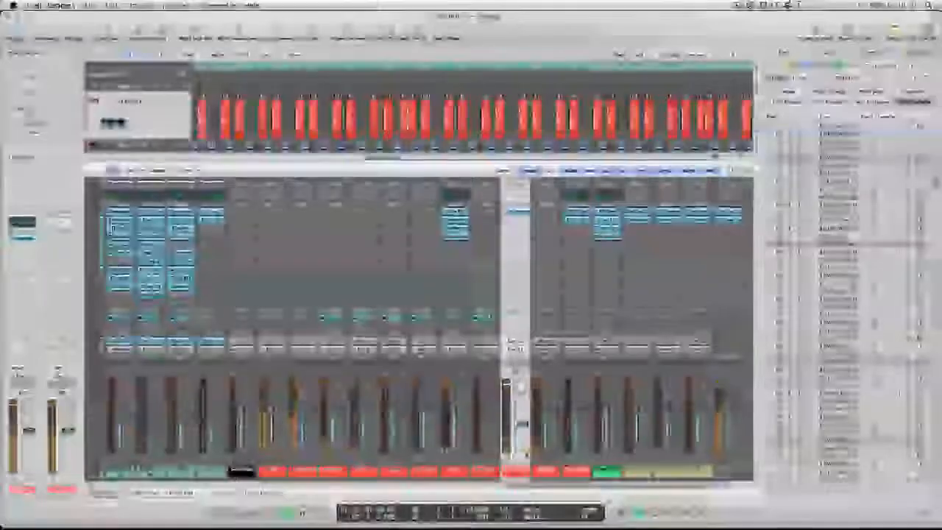
double_click(519, 212)
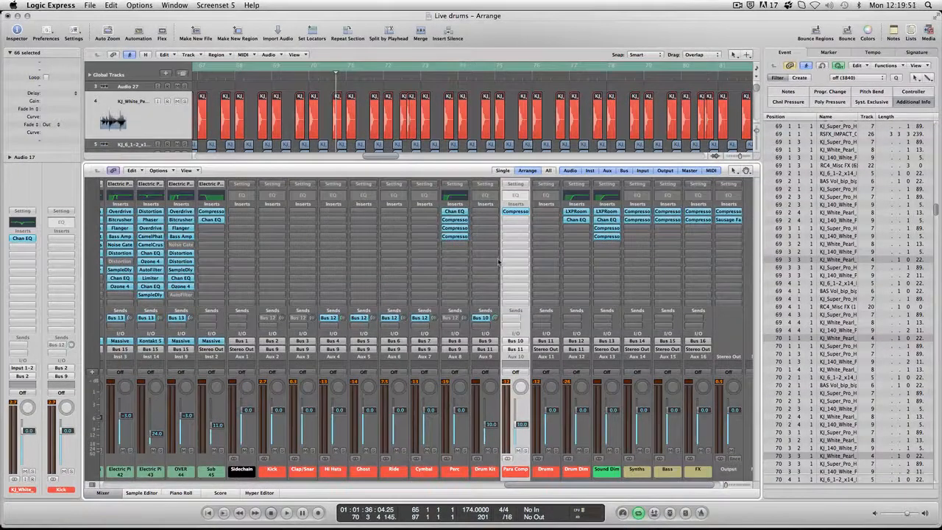
Compare the Drum Kit and Para Comp channels, review Para Comp's output options, and select the Drums channel they feed.
left_click(489, 328)
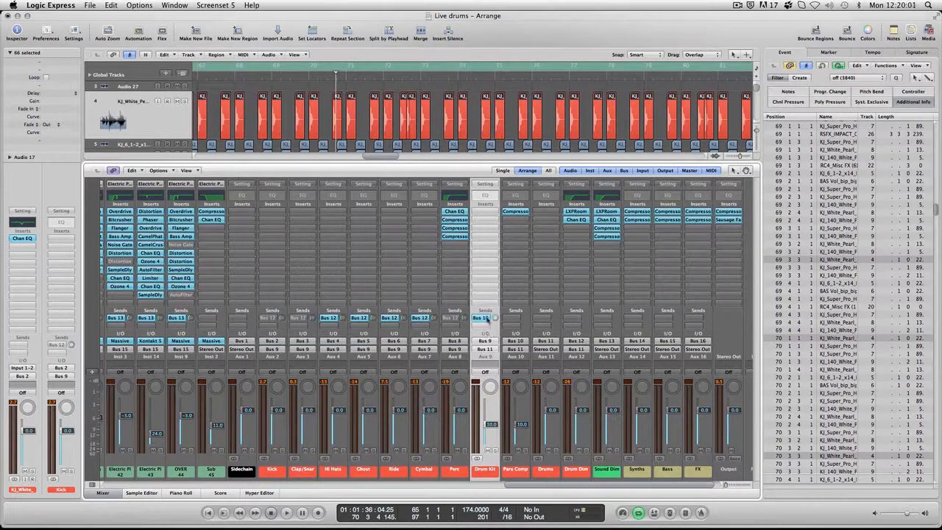
left_click(519, 359)
left_click(486, 358)
left_click(515, 358, "shift")
left_click(517, 350)
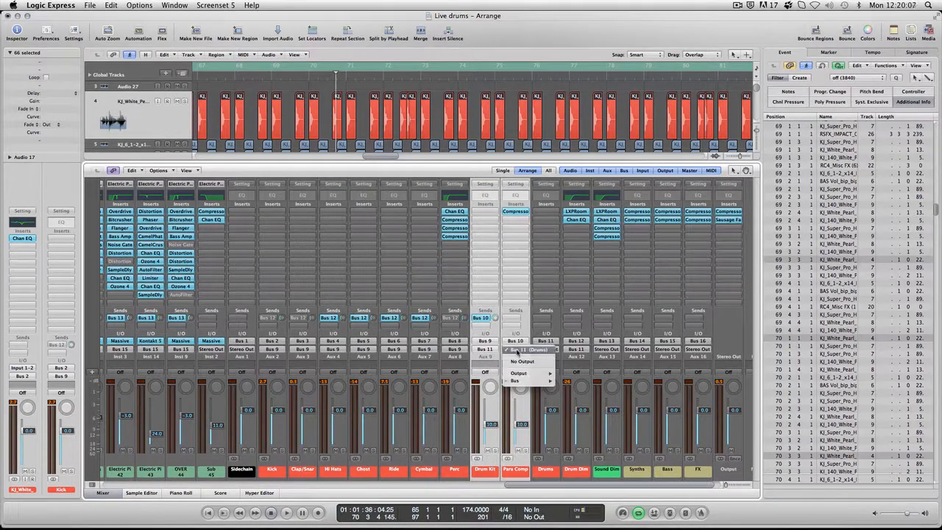
left_click(482, 357)
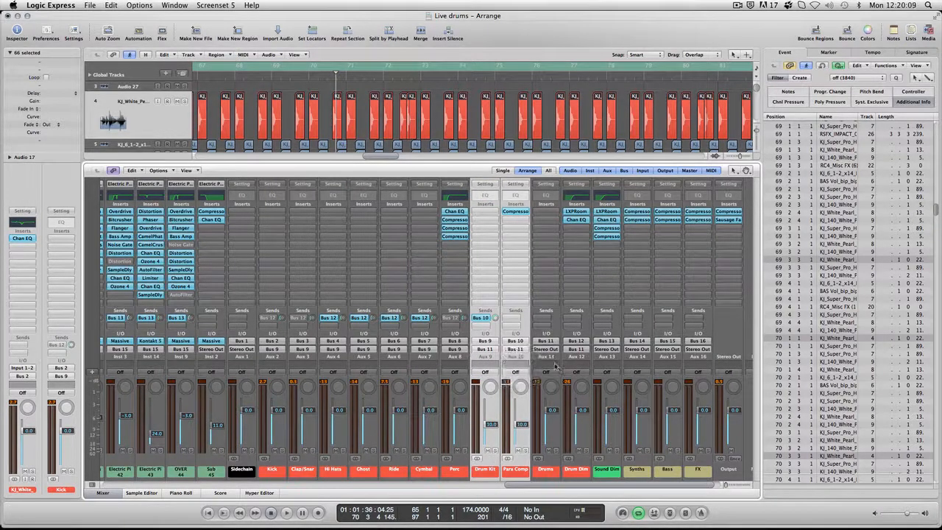
left_click(554, 360)
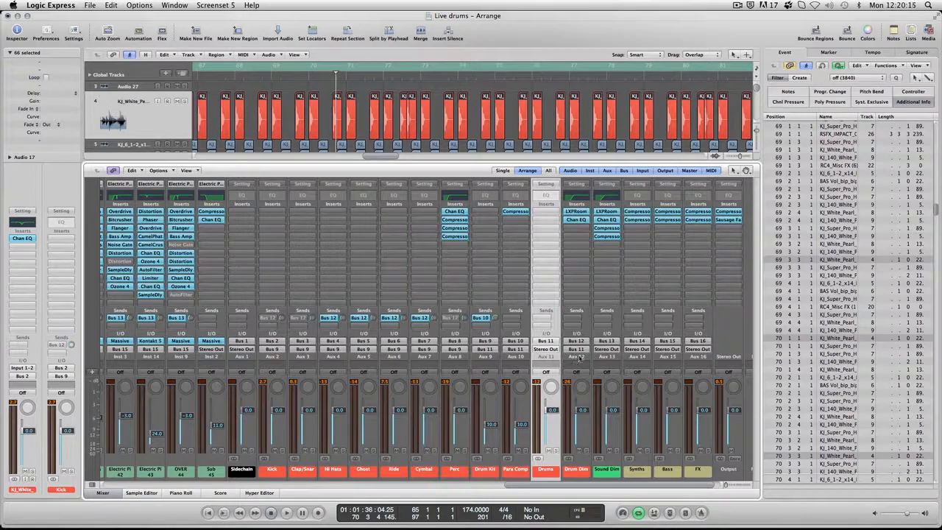
Select the Drum Dim channel, inspect its LXPRoom reverb settings, and close the plug-in window.
left_click(580, 358)
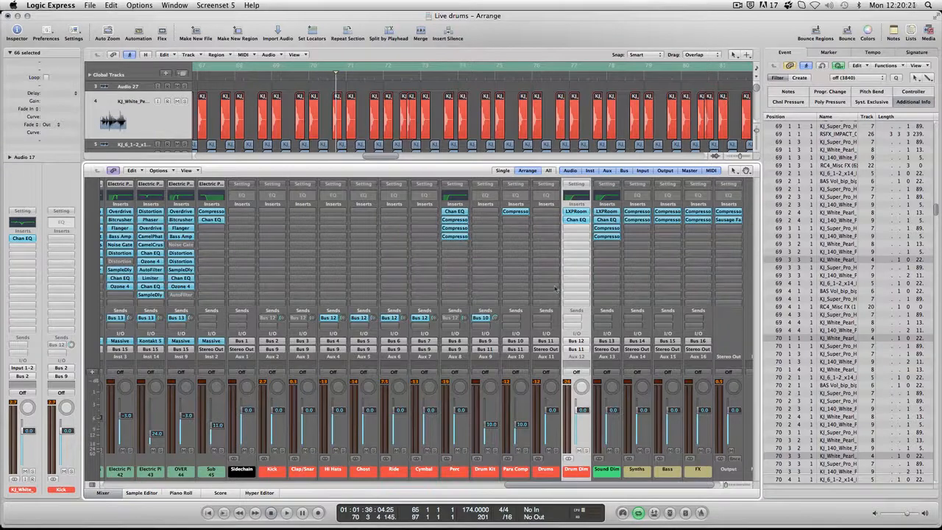
left_click(574, 213)
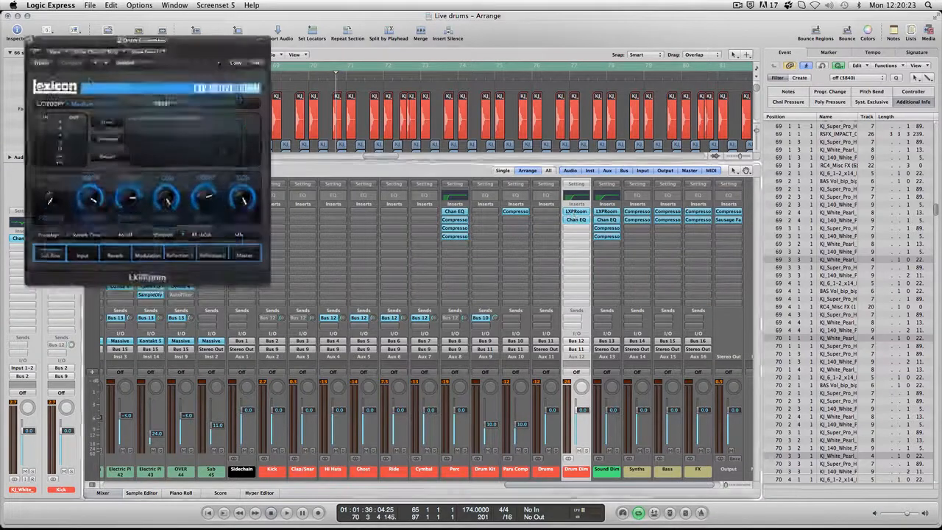
left_click(29, 40)
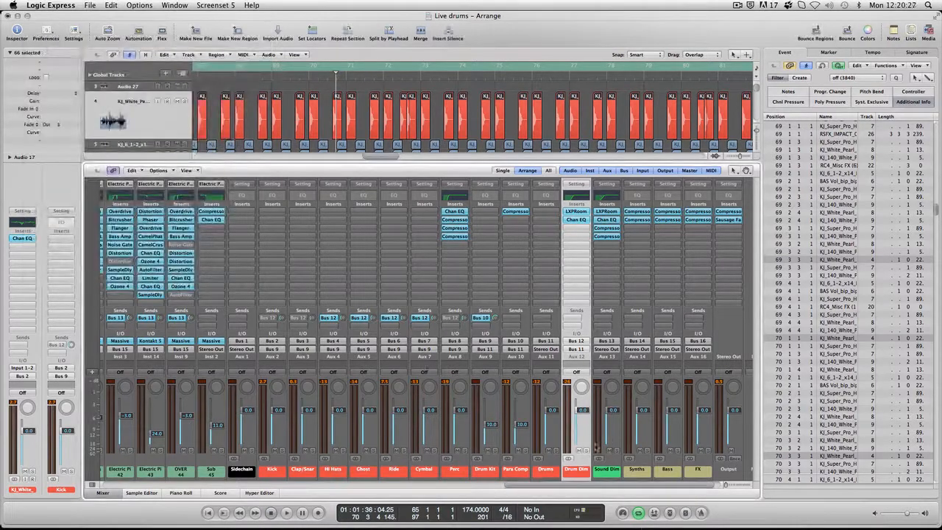
Audition the Drum Dim channel in solo, and review its Chan EQ insert and its input and output routing.
left_click(587, 451)
key("space")
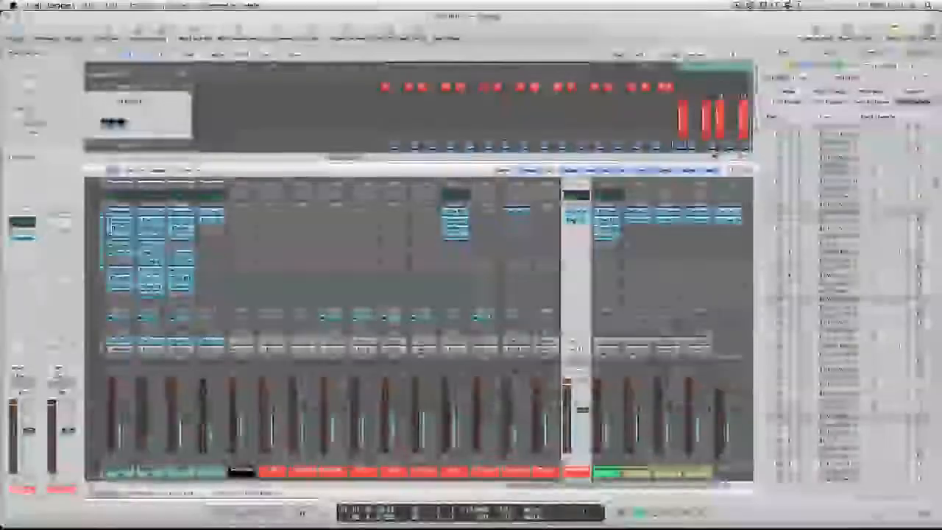
left_click(577, 220)
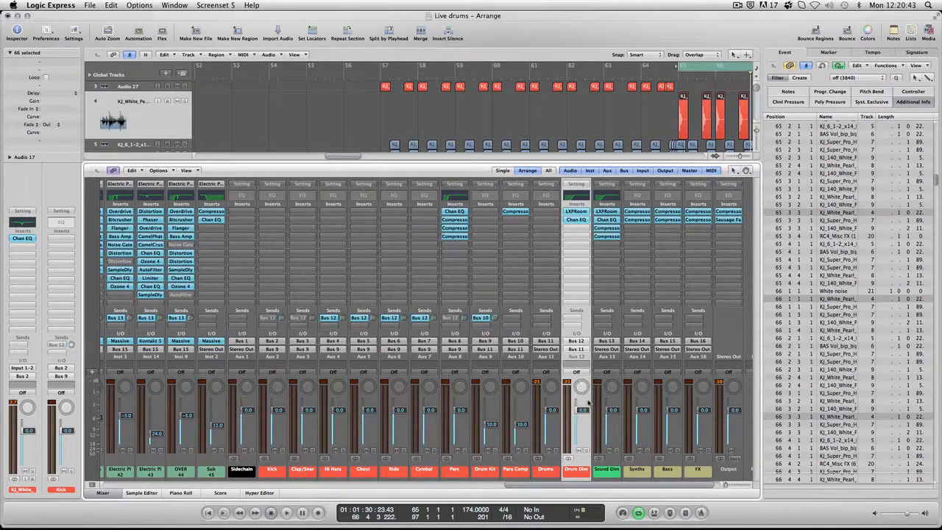
left_click(579, 343)
left_click(579, 352)
Close the mixer and show the whole drum section from bar 57 to bar 97 in the arrangement.
left_click(101, 493)
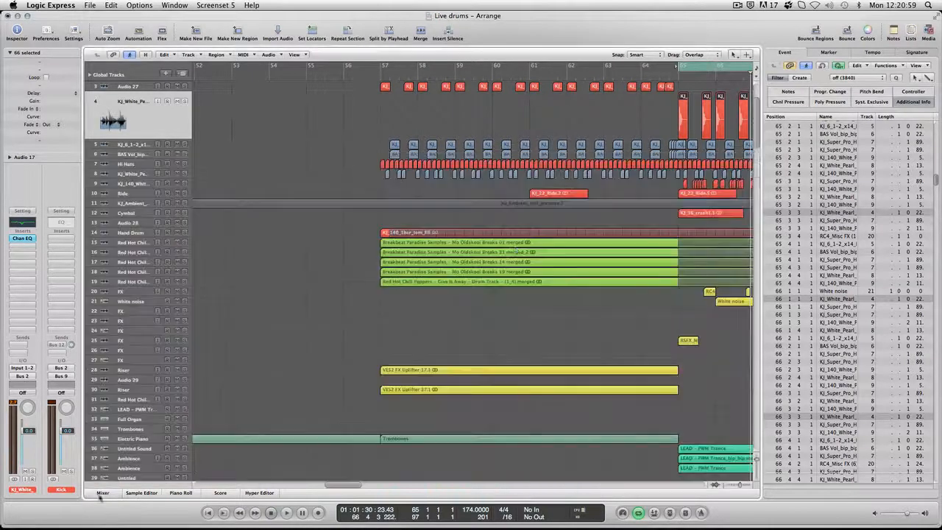
left_click(730, 485)
left_click(730, 486)
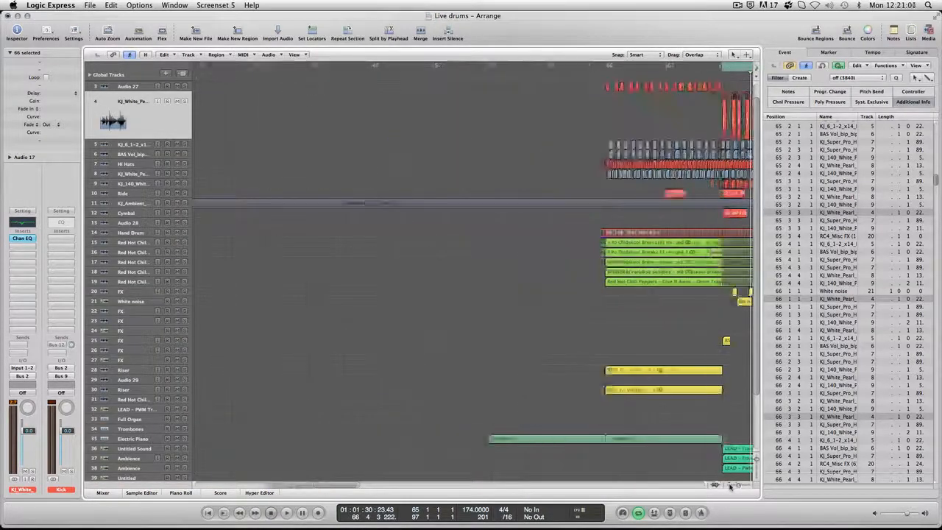
left_click(730, 485)
left_click_drag(348, 485, 448, 486)
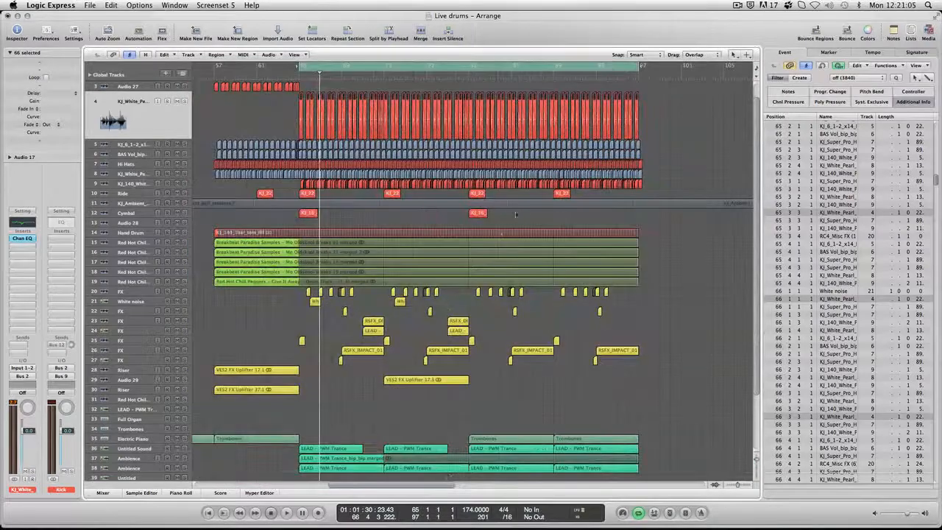